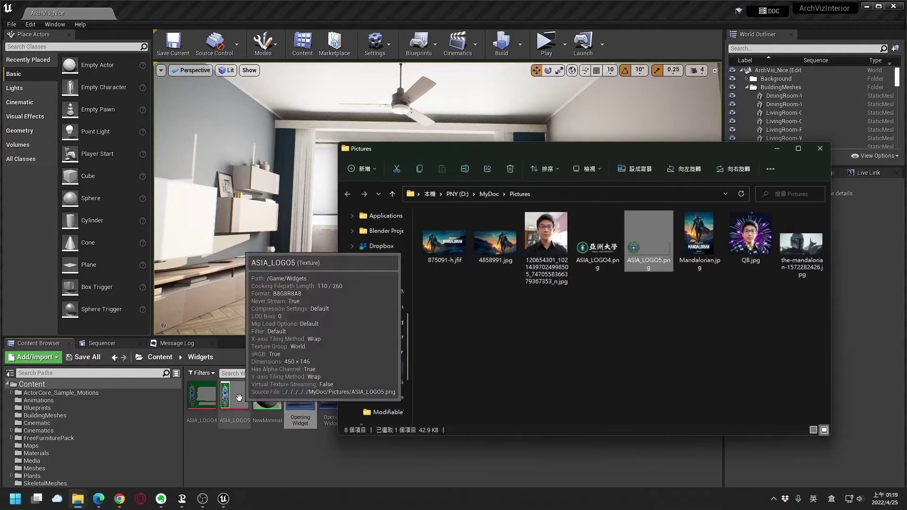
# Step: Open the ASIA_LOGO5 texture to examine its logo and transparent background, and return to the level
pyautogui.doubleClick(239, 398)
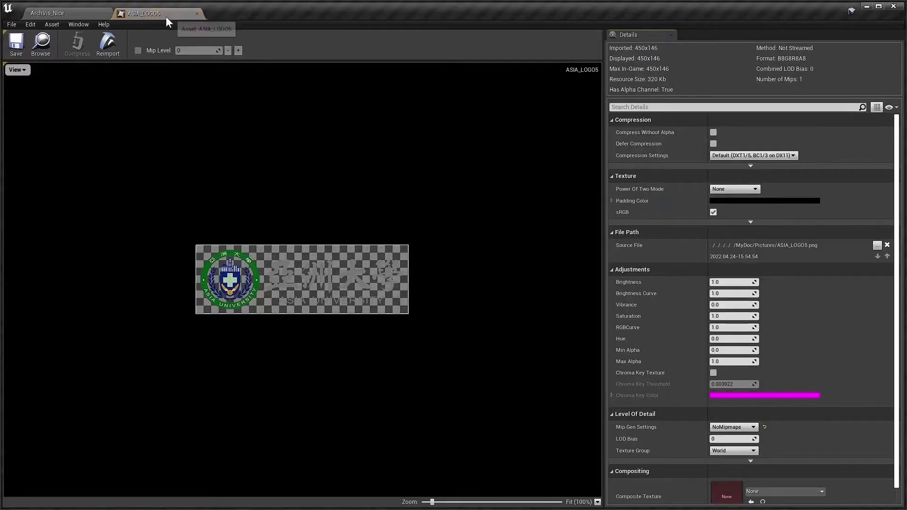
pyautogui.click(84, 12)
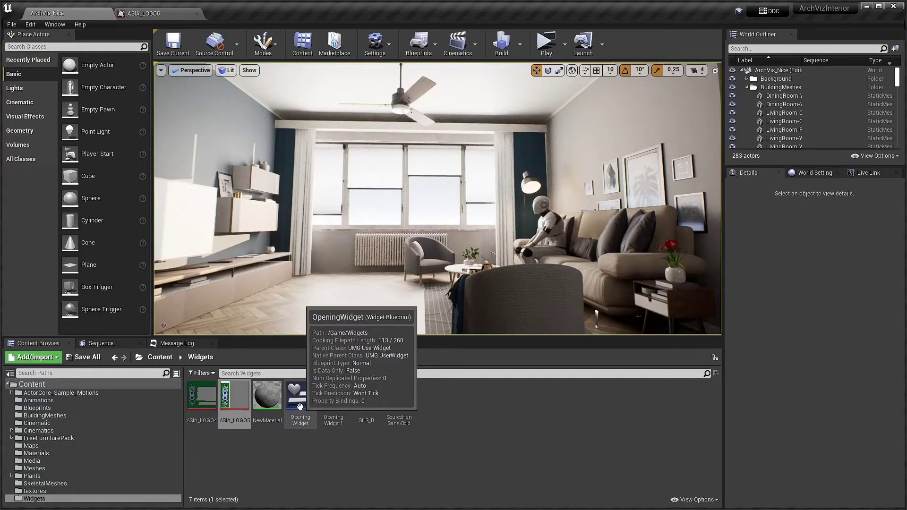
# Step: Open OpeningWidget and add an Image below the title text, using the ASIA_LOGO5 texture as its brush
pyautogui.doubleClick(300, 406)
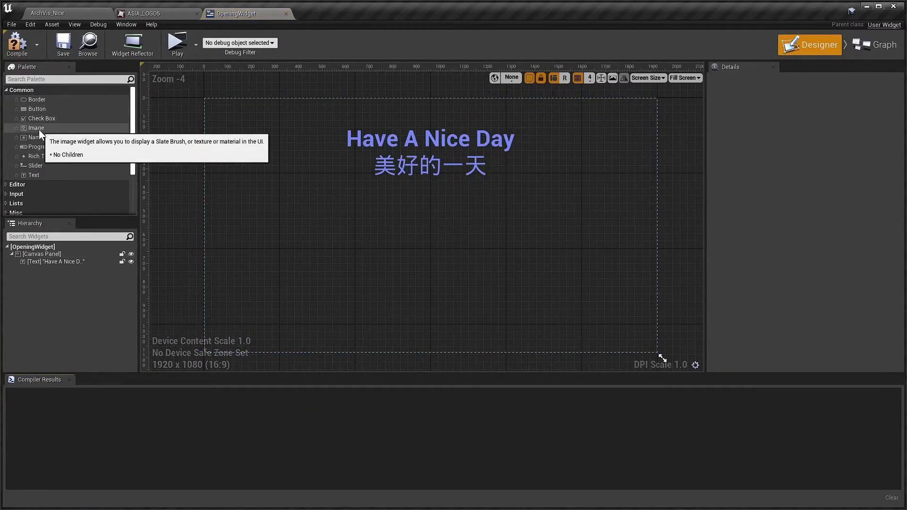
pyautogui.moveTo(38, 129); pyautogui.dragTo(377, 232)
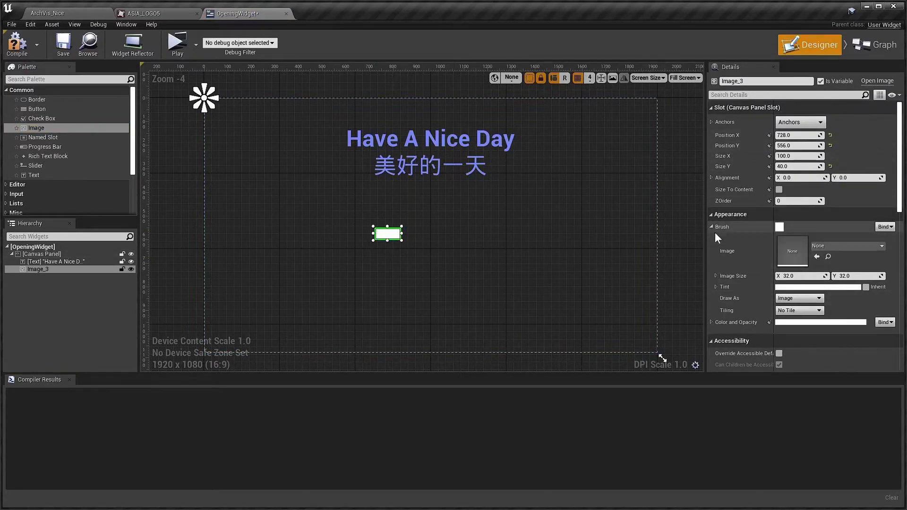
pyautogui.click(863, 246)
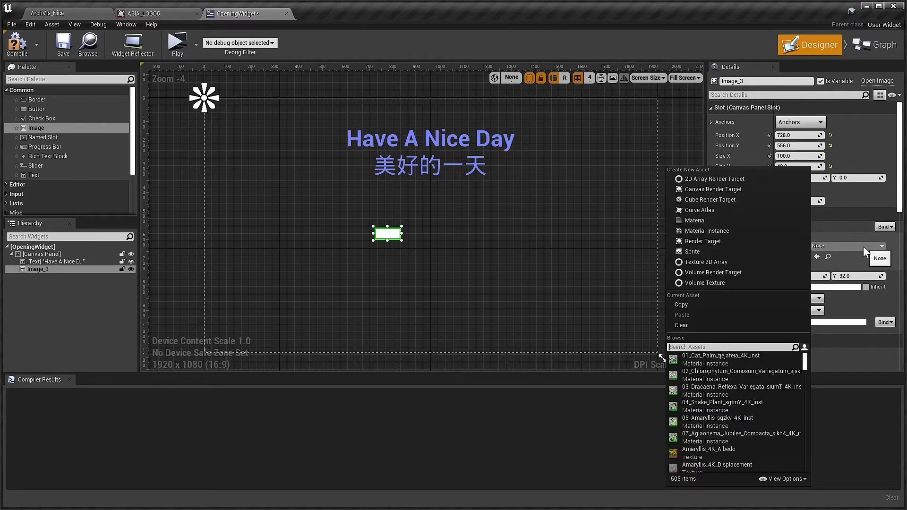
pyautogui.write('asia')
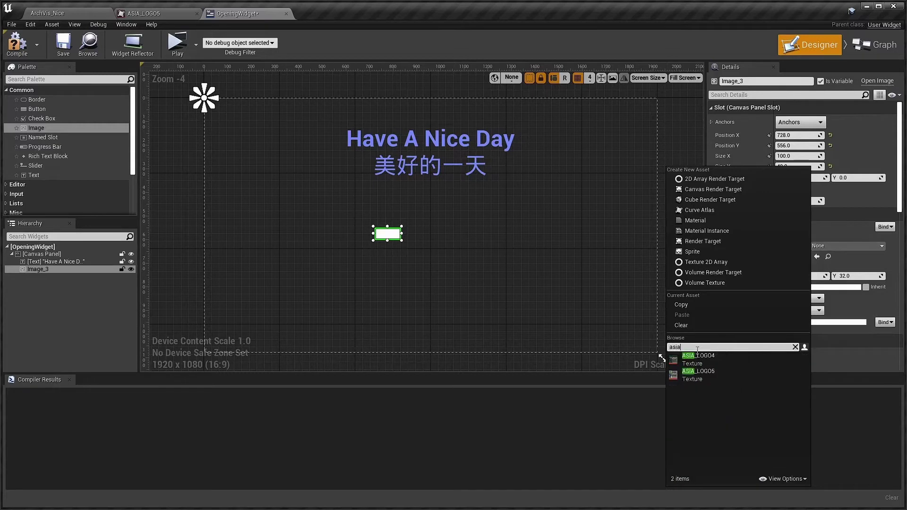
pyautogui.click(708, 374)
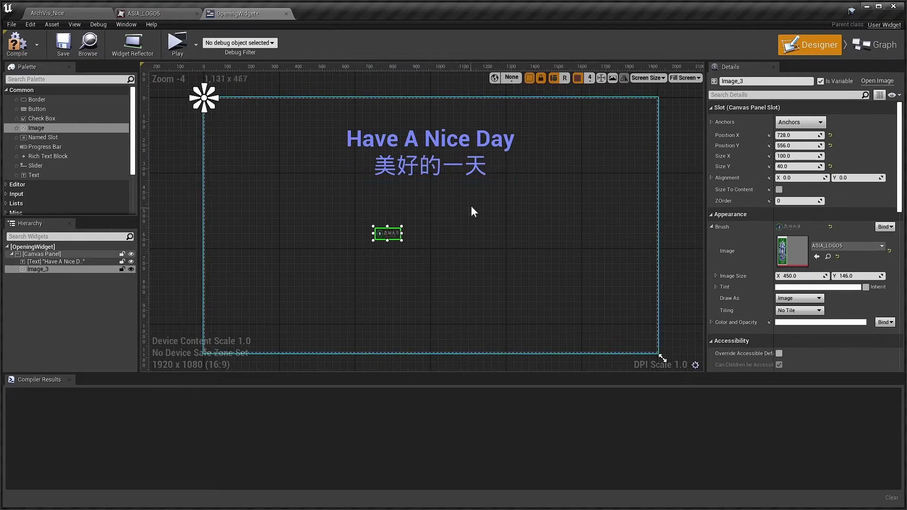
# Step: Size the logo image to its content, anchor it to the canvas centre, and reset its X and Y position to 0
pyautogui.click(778, 189)
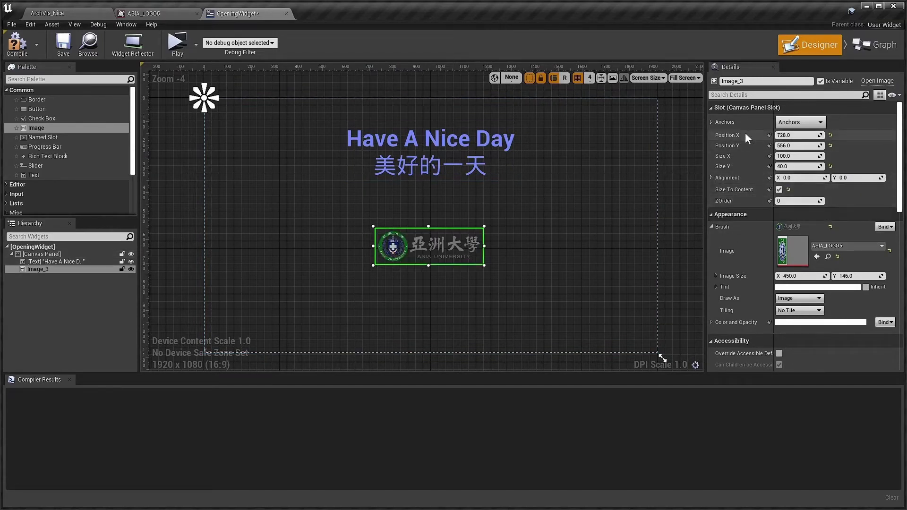
pyautogui.click(795, 122)
pyautogui.click(820, 179)
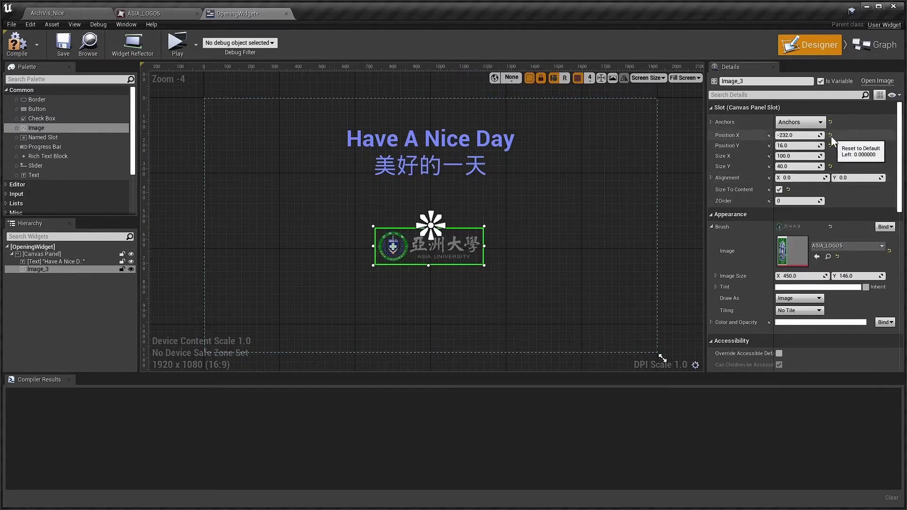
pyautogui.click(830, 135)
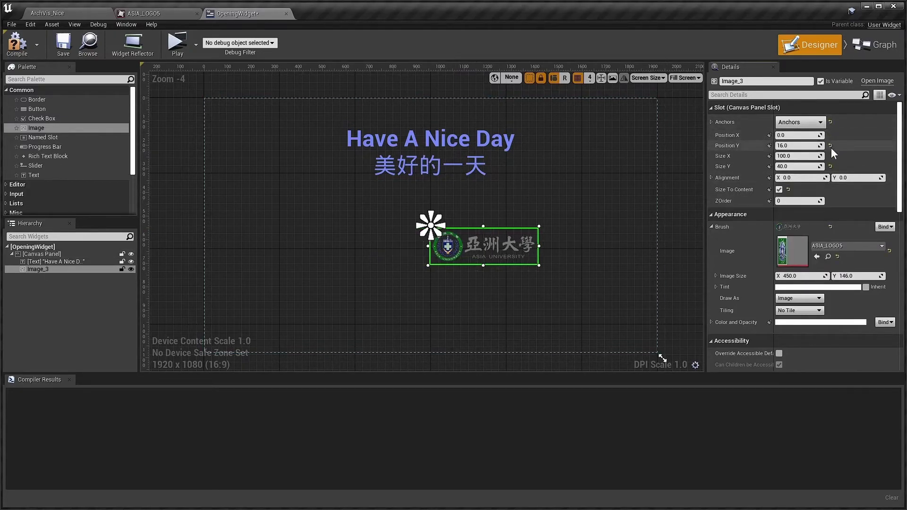
pyautogui.click(831, 146)
# Step: Set the logo image's X and Y alignment to 0.5
pyautogui.click(791, 177)
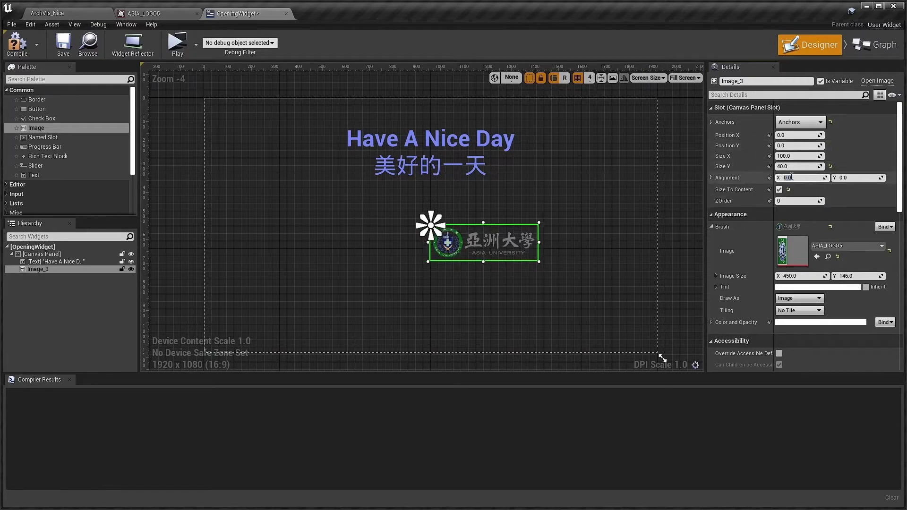
pyautogui.write('0.5')
pyautogui.press('Tab')
pyautogui.write('0.5')
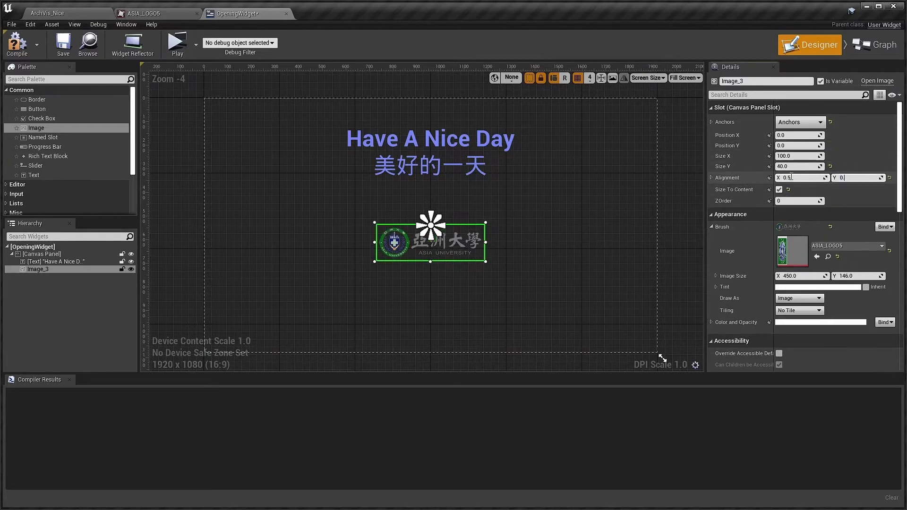
pyautogui.press('Return')
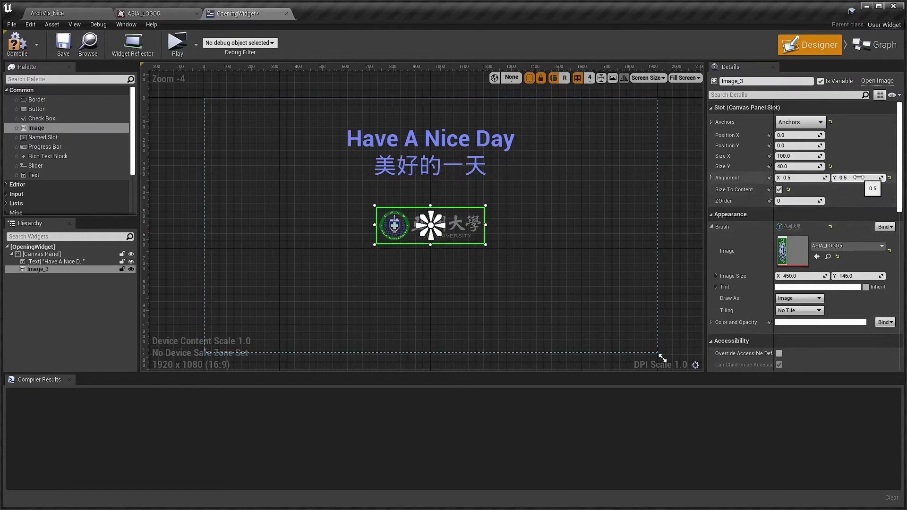
# Step: Raise the logo towards the title by increasing its Y alignment to about 1.07, and save the widget
pyautogui.moveTo(852, 179); pyautogui.dragTo(880, 178)
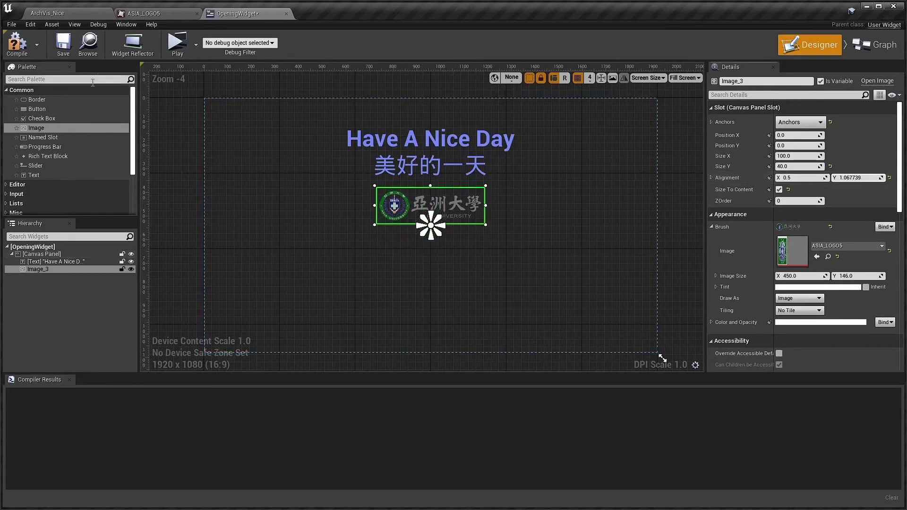
pyautogui.click(63, 43)
# Step: Return to the level's Sequencer and render the shot0000_02 sequence as a movie with the current capture settings
pyautogui.click(68, 13)
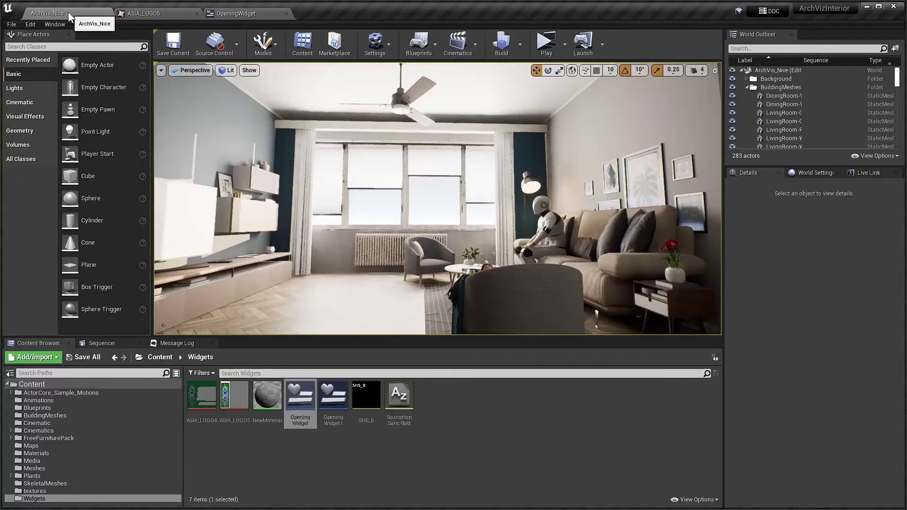
pyautogui.click(103, 344)
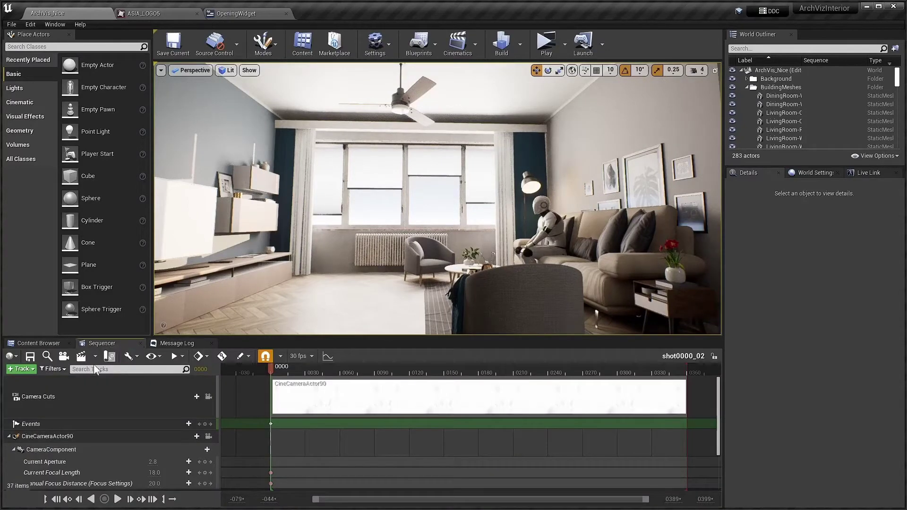
pyautogui.click(95, 356)
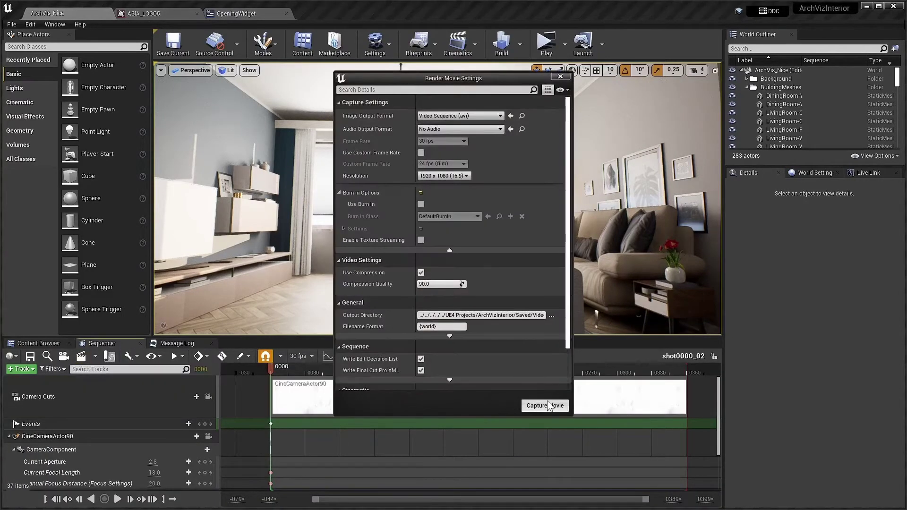
pyautogui.click(546, 405)
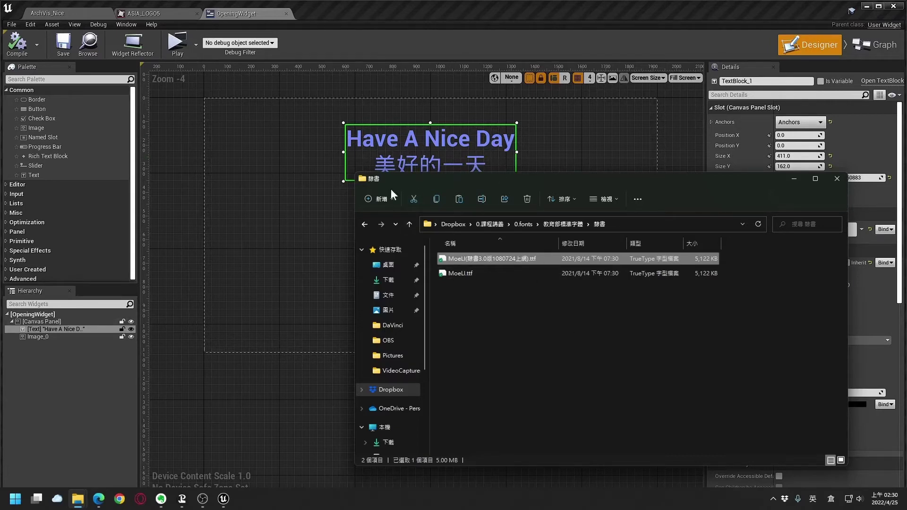
# Step: Import MoeLI.ttf from File Explorer into the Widgets content folder and create a new Font asset from it
pyautogui.click(75, 15)
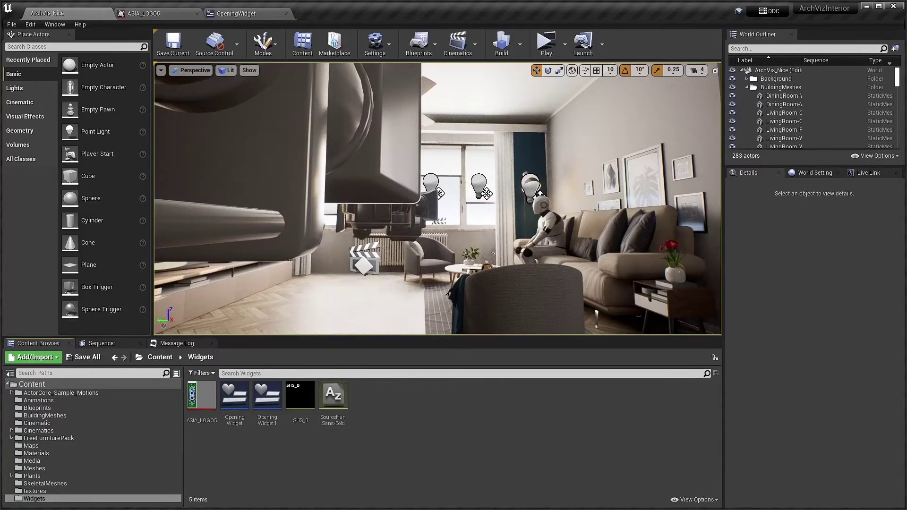
pyautogui.hotkey('alt', 'Tab')
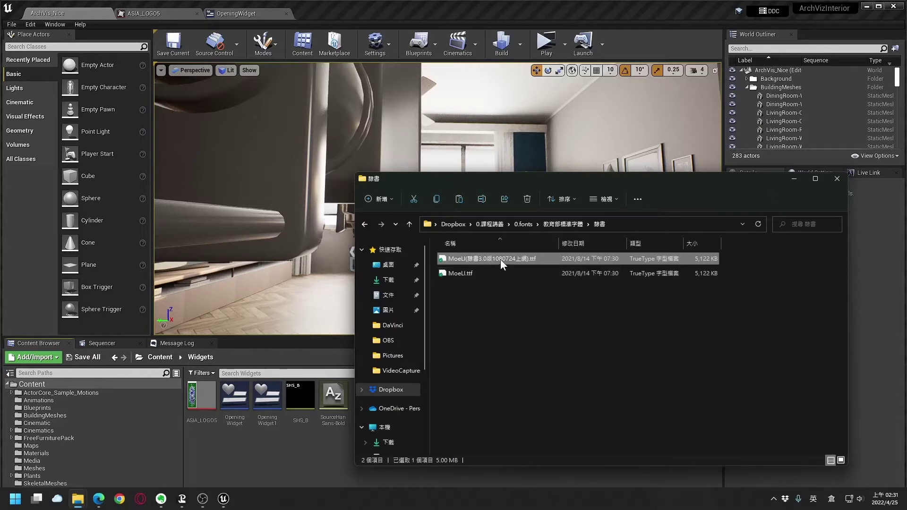
pyautogui.click(455, 273)
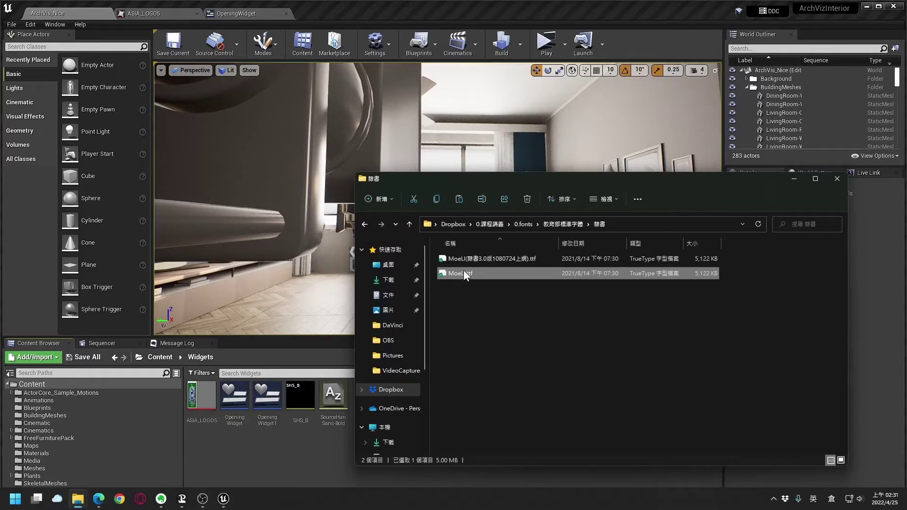
pyautogui.moveTo(463, 273); pyautogui.dragTo(310, 457)
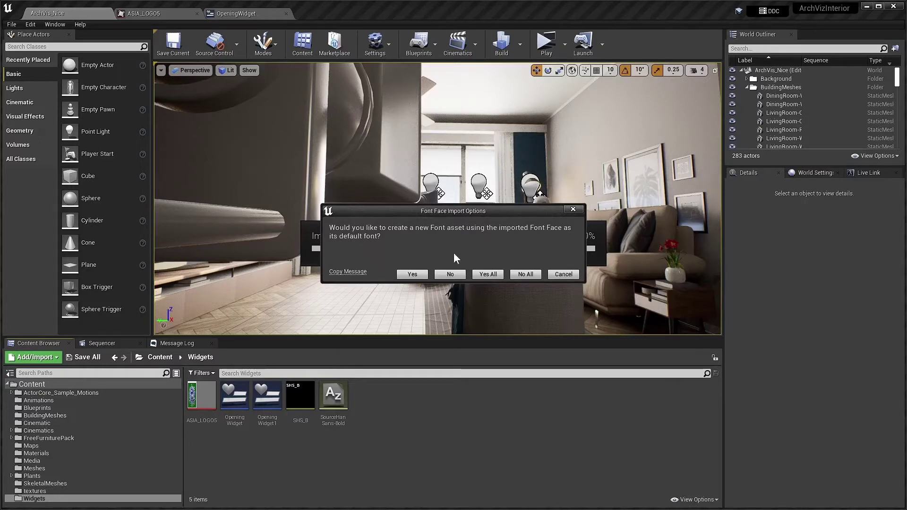
pyautogui.click(409, 274)
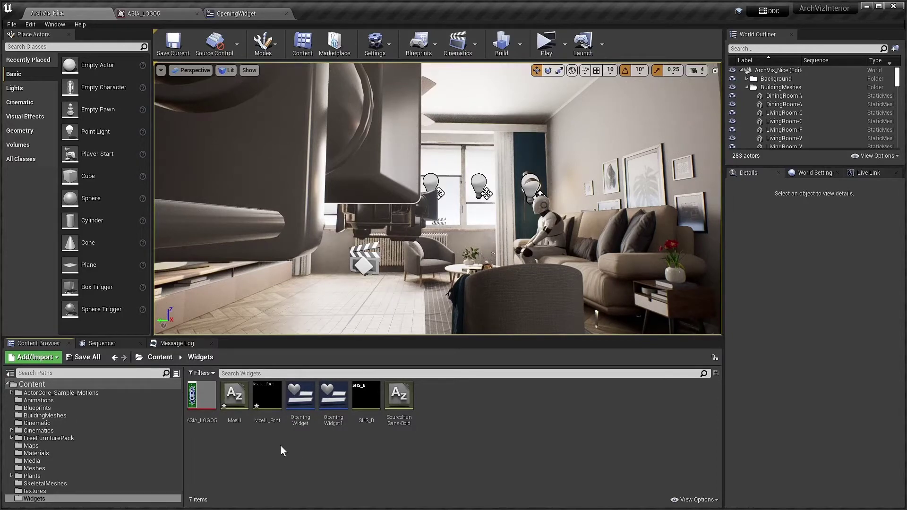
# Step: Set the font family of the title text in OpeningWidget to MoeLI_Font
pyautogui.click(247, 15)
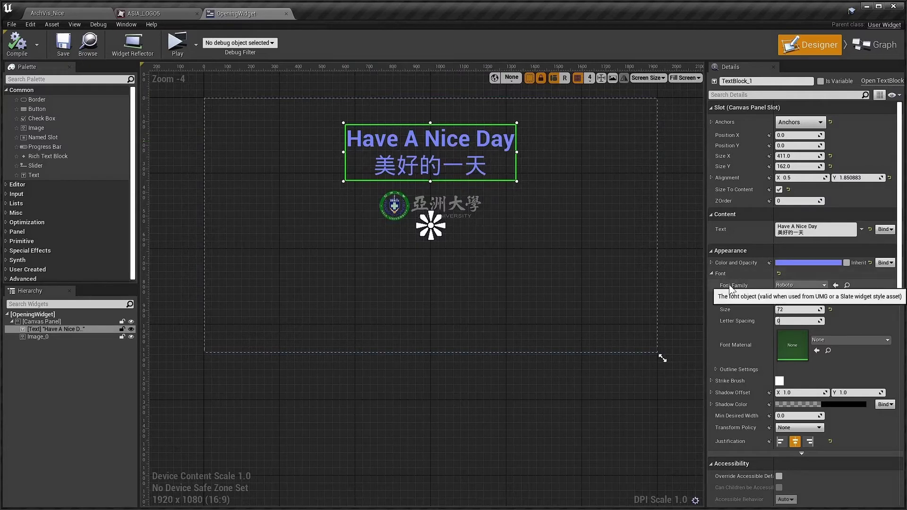
pyautogui.click(822, 286)
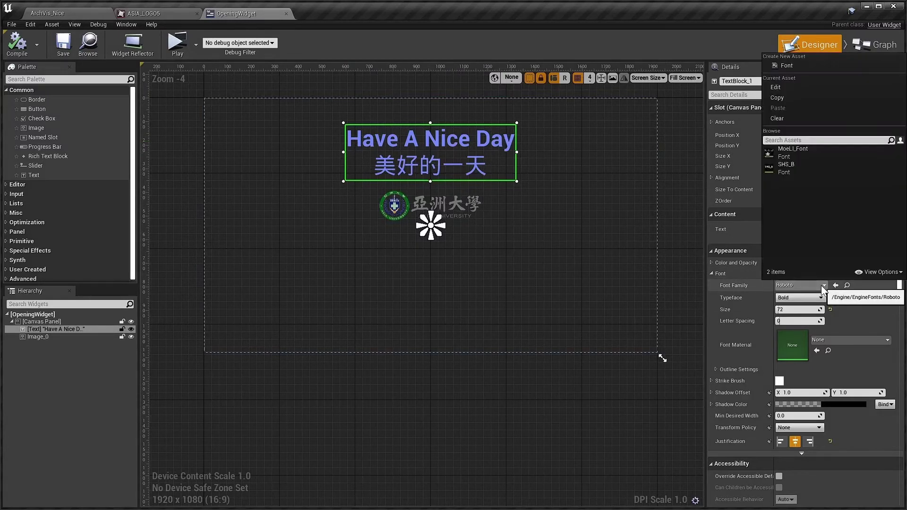
pyautogui.click(790, 152)
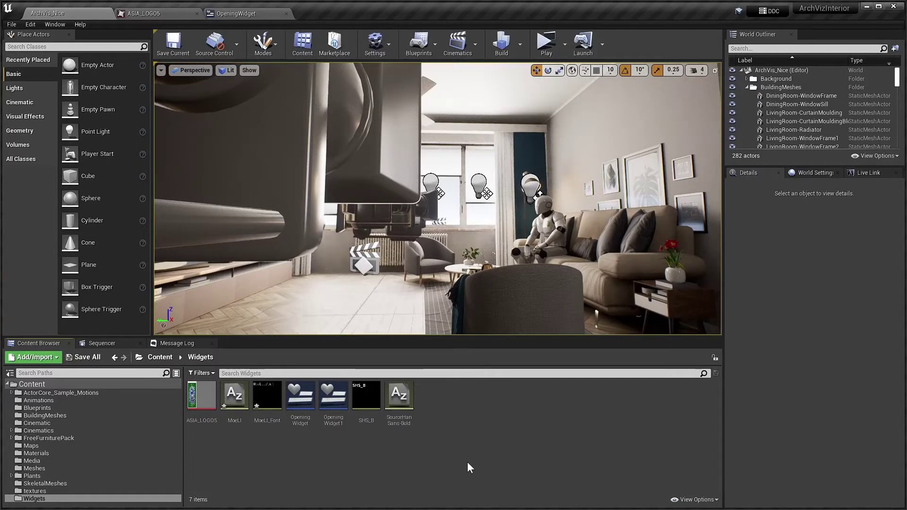
# Step: Open the imported MoeLI font face, check its source file path, and close it
pyautogui.doubleClick(235, 397)
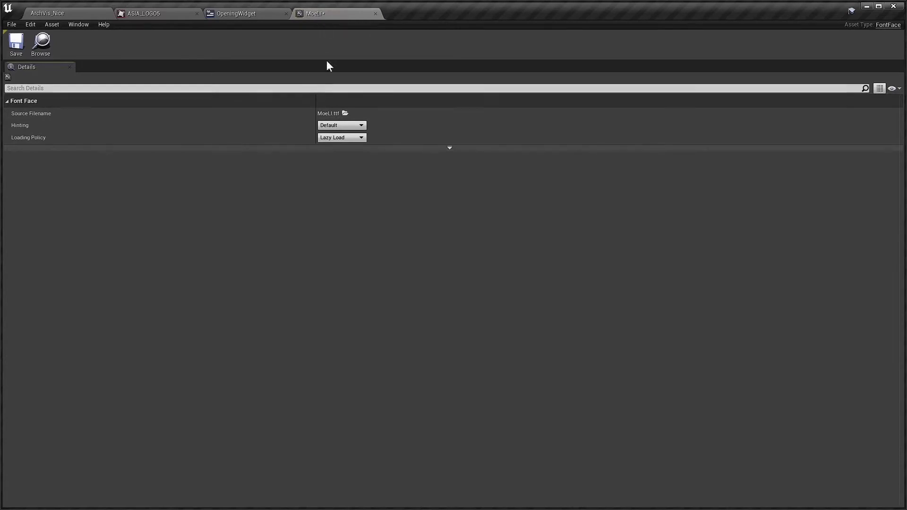
pyautogui.moveTo(25, 118)
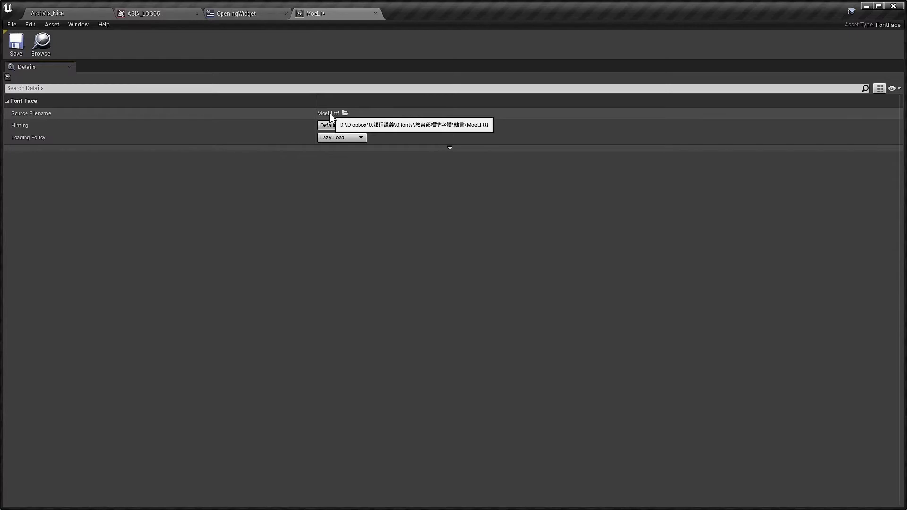
pyautogui.click(376, 14)
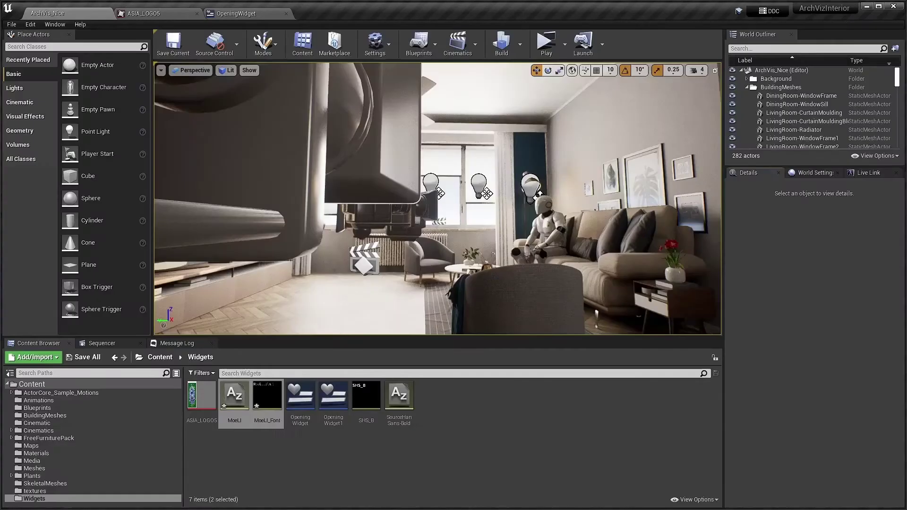
# Step: Delete the MoeLI font face and the MoeLI_Font asset from the Widgets folder
pyautogui.keyDown('ctrl'); pyautogui.click(268, 406); pyautogui.keyUp('ctrl')
pyautogui.press('Delete')
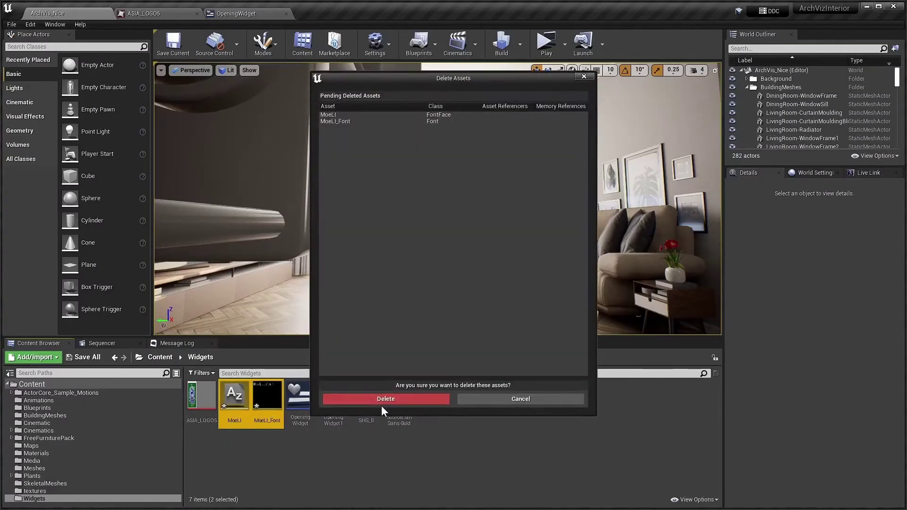
pyautogui.click(381, 401)
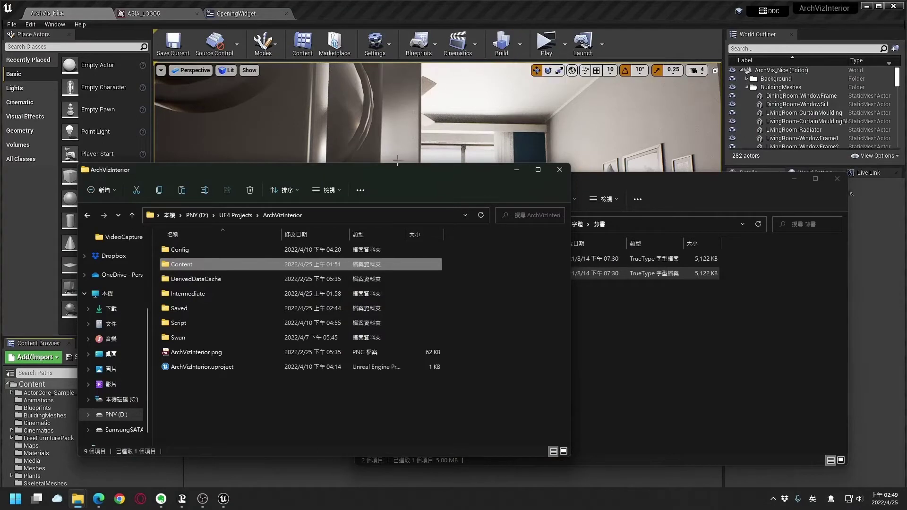
# Step: Copy MoeLI.ttf from the Dropbox fonts folder into the project's Content/Widgets folder in File Explorer
pyautogui.doubleClick(183, 263)
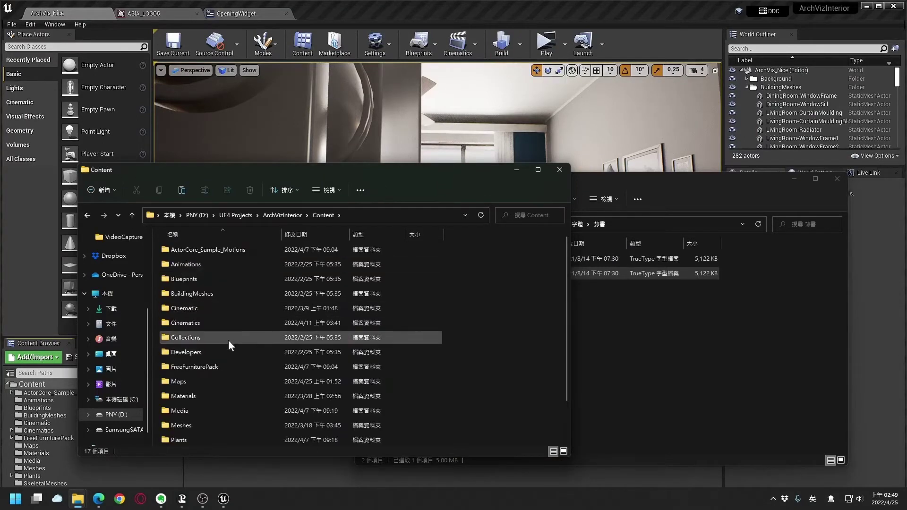
pyautogui.scroll(-1, 228, 341)
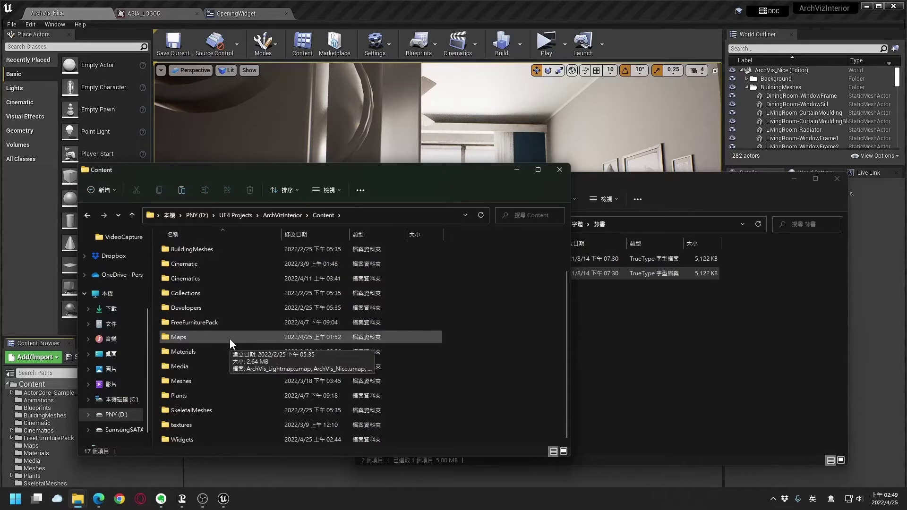
pyautogui.doubleClick(190, 440)
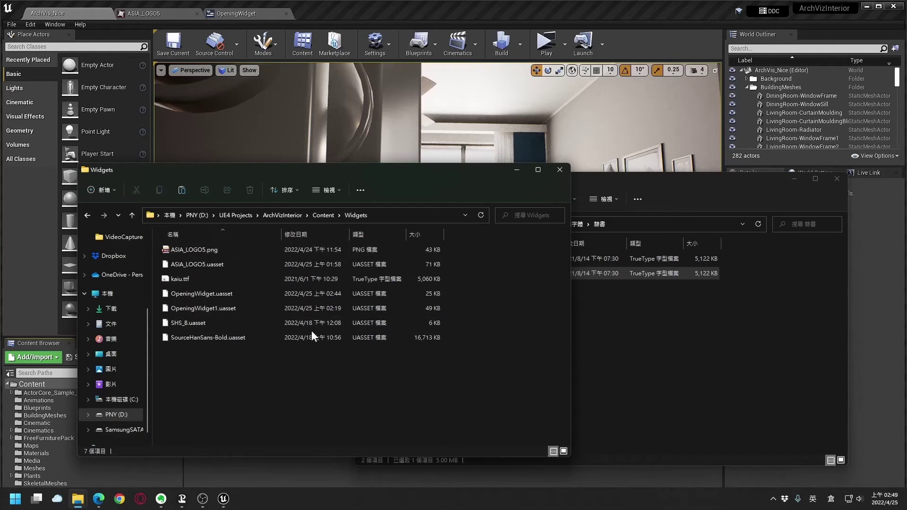
pyautogui.click(661, 336)
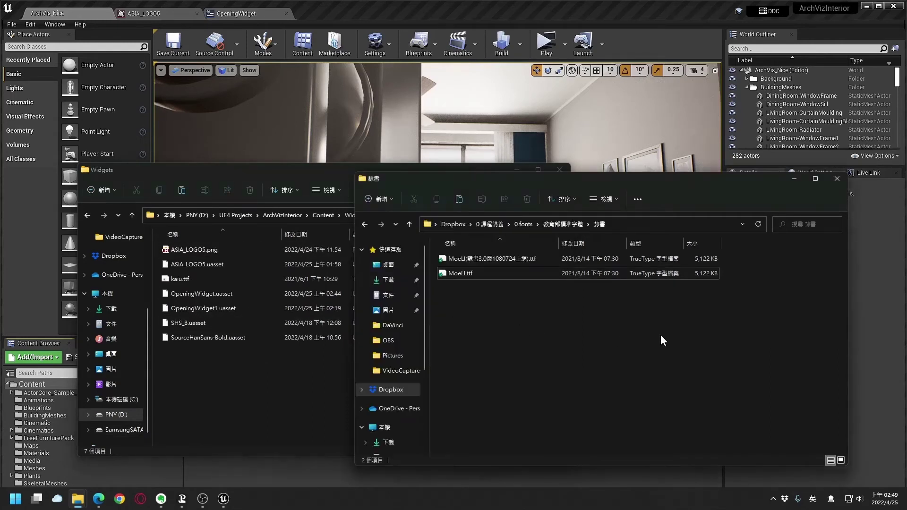
pyautogui.click(467, 273)
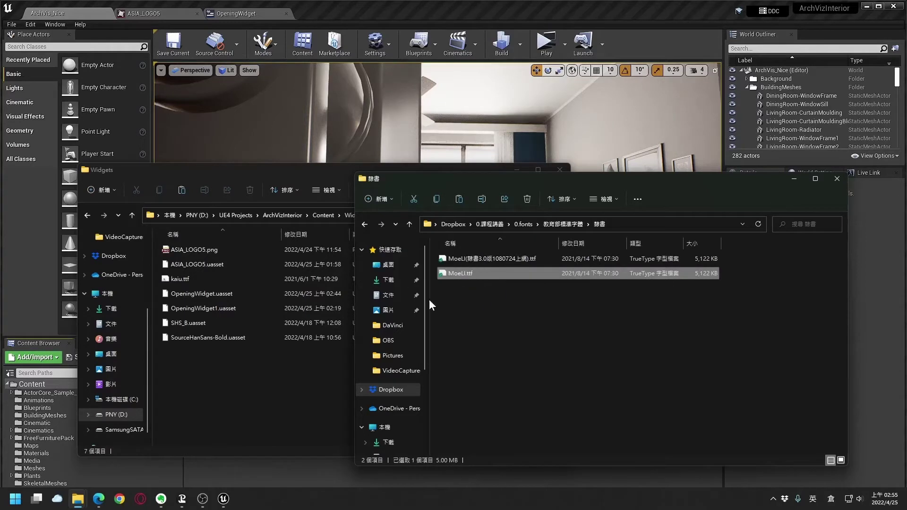
pyautogui.moveTo(429, 299); pyautogui.dragTo(237, 399)
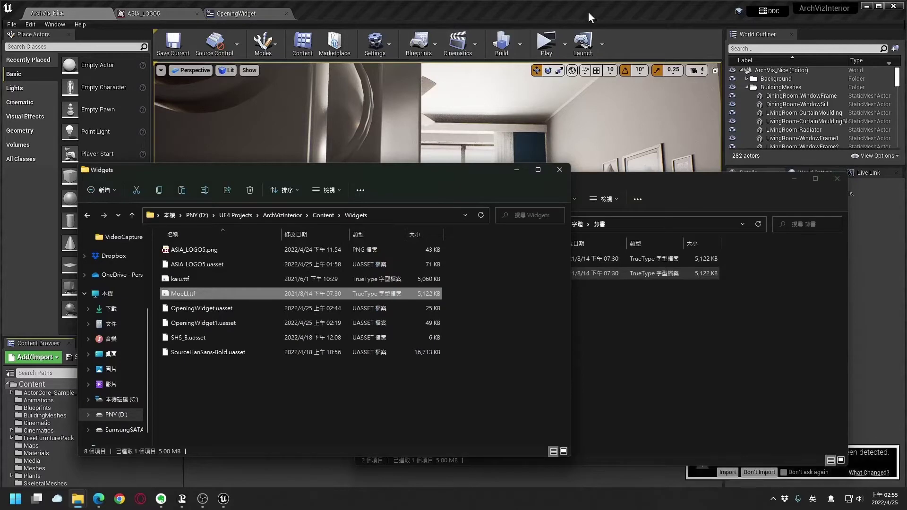
# Step: Back in Unreal Editor, accept the import of the detected font file and create a new Font asset from it
pyautogui.click(516, 14)
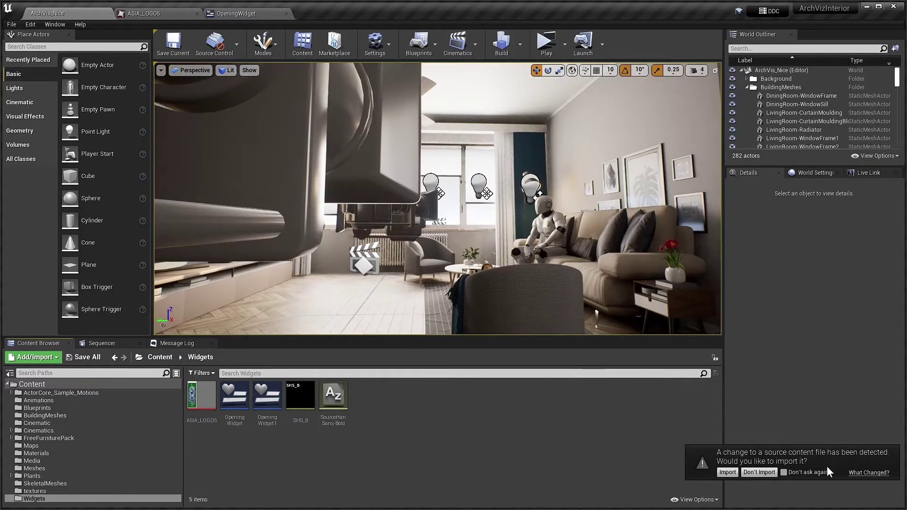
pyautogui.click(725, 473)
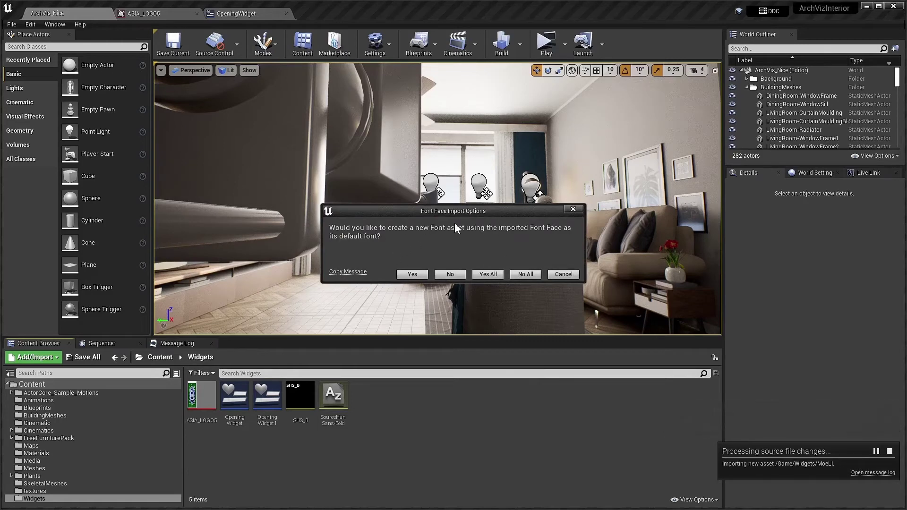
pyautogui.click(410, 274)
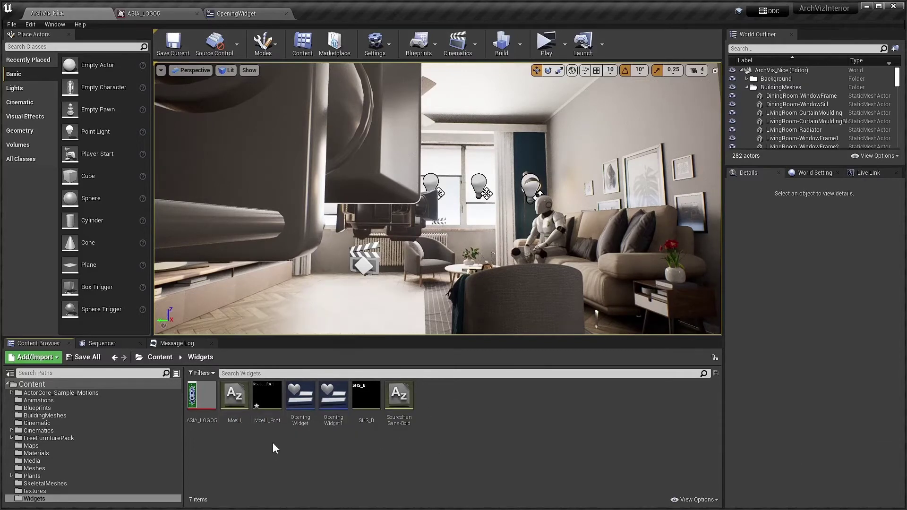
# Step: Set the title text's font family in OpeningWidget to the newly imported MoeLI_Font
pyautogui.click(250, 15)
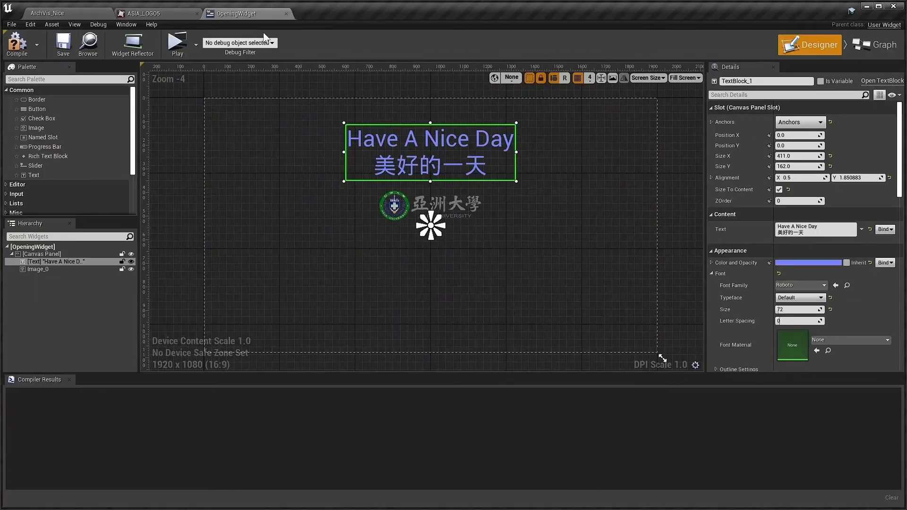
pyautogui.click(803, 285)
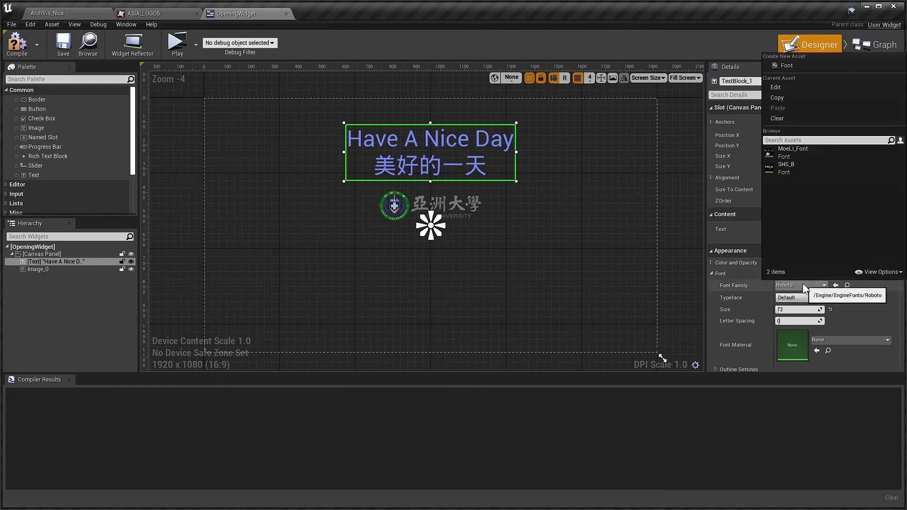
pyautogui.click(792, 155)
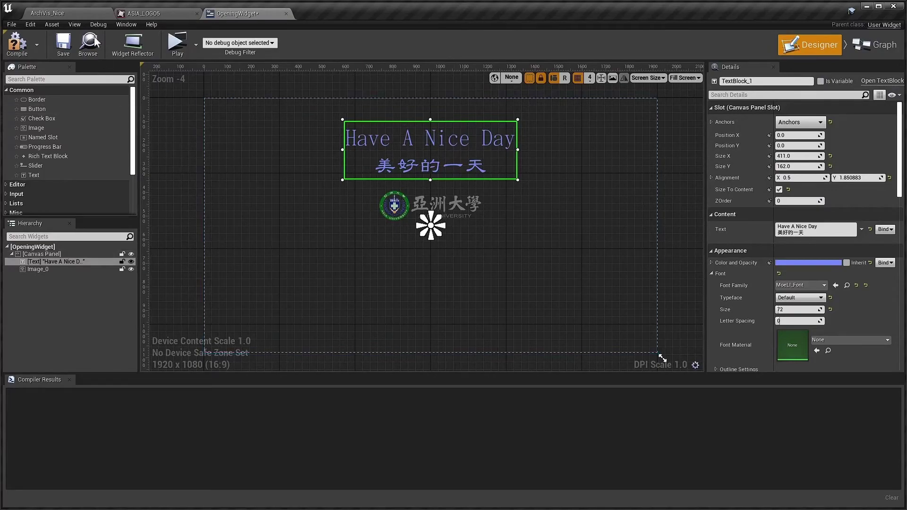
# Step: Switch to File Explorer and open the Fonts folder inside Windows on drive C
pyautogui.click(81, 14)
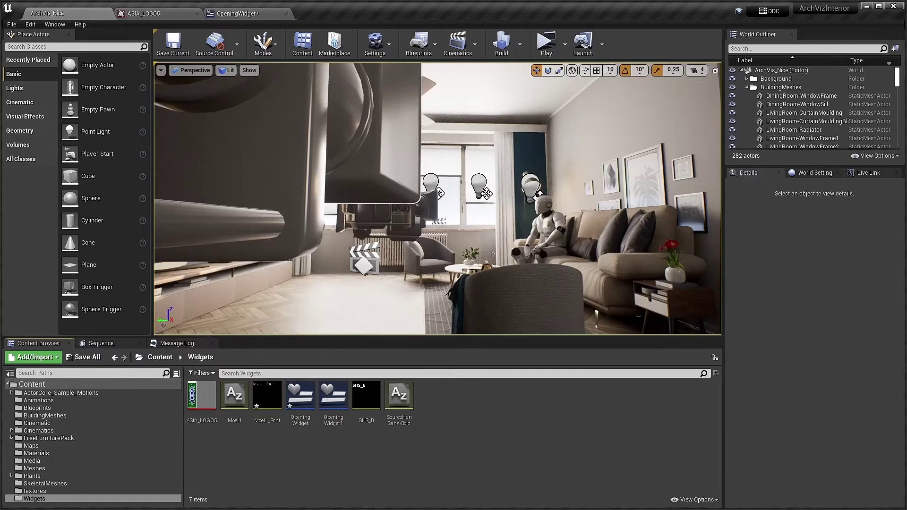
pyautogui.click(78, 499)
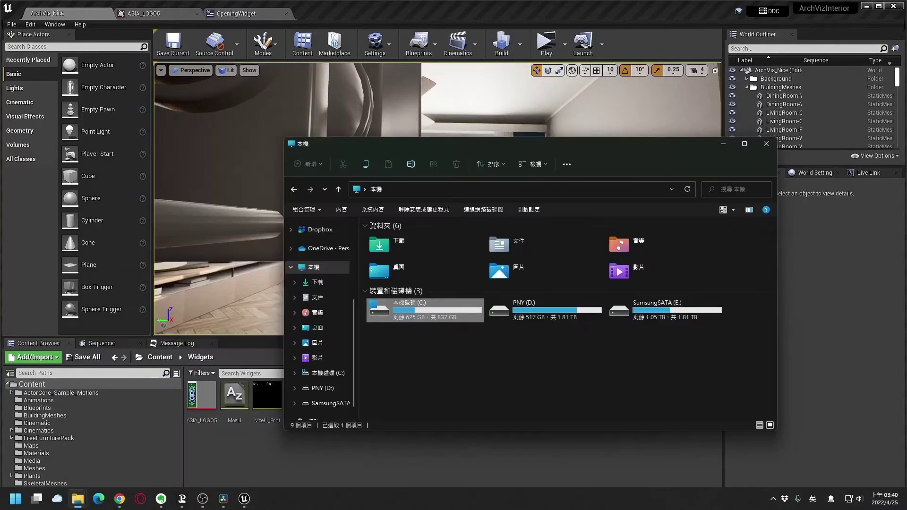
pyautogui.doubleClick(389, 312)
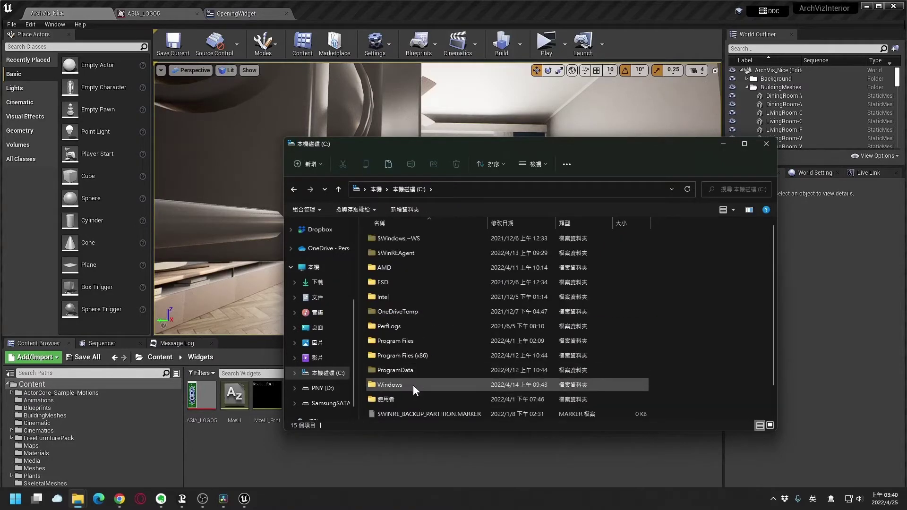
pyautogui.doubleClick(411, 385)
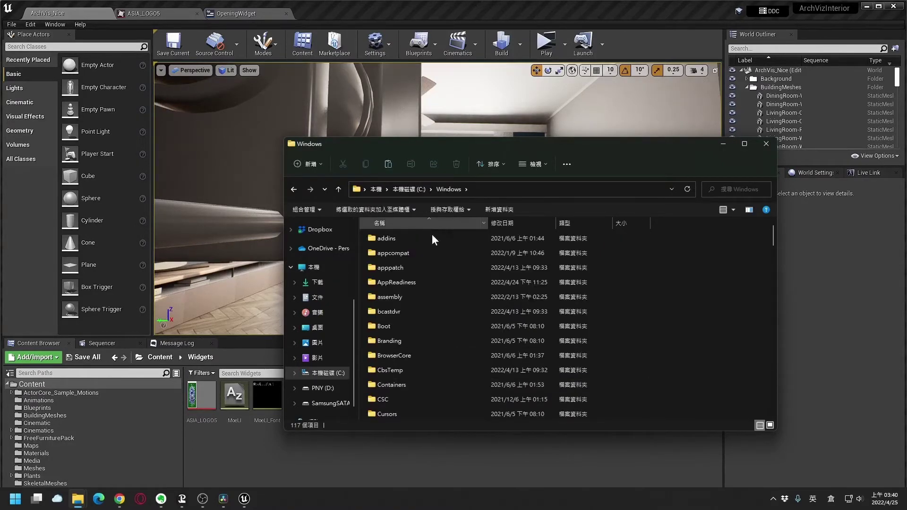
pyautogui.scroll(-4, 433, 314)
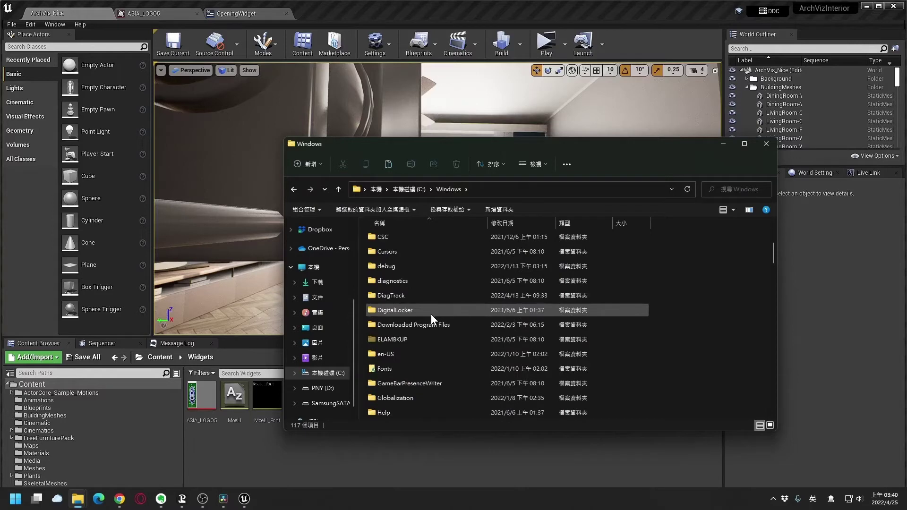
pyautogui.scroll(-1, 429, 327)
pyautogui.doubleClick(385, 324)
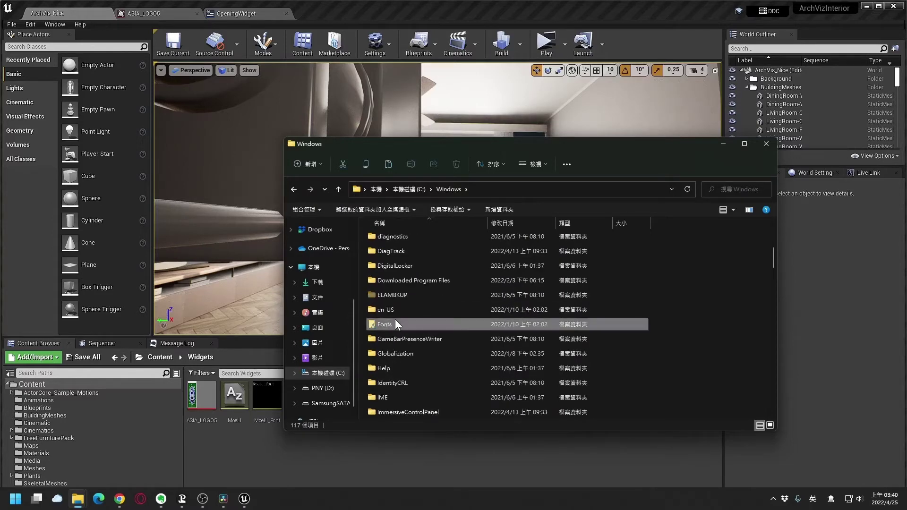
# Step: Import the 標楷體 標準 font from the Windows Fonts folder into the Widgets content folder and create a Font asset from it
pyautogui.scroll(-10, 531, 342)
pyautogui.scroll(-8, 528, 345)
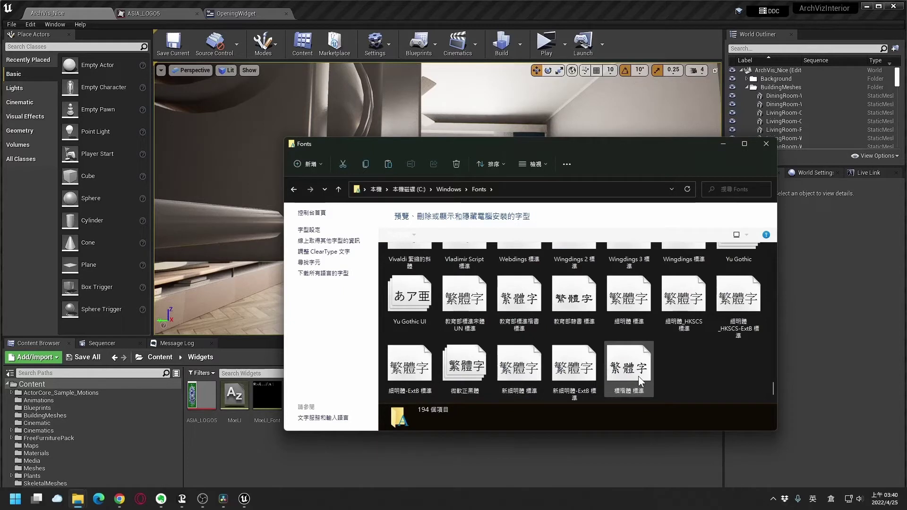
pyautogui.click(635, 376)
pyautogui.moveTo(636, 376); pyautogui.dragTo(265, 453)
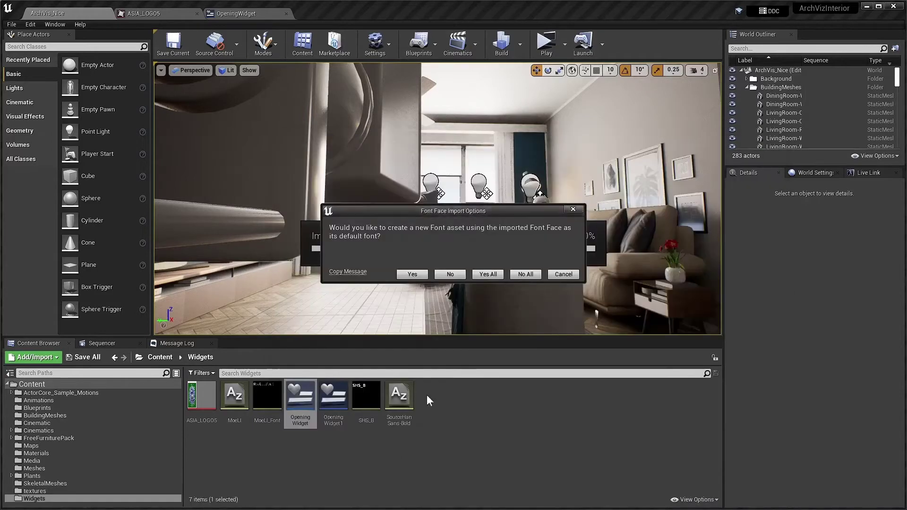
pyautogui.click(411, 274)
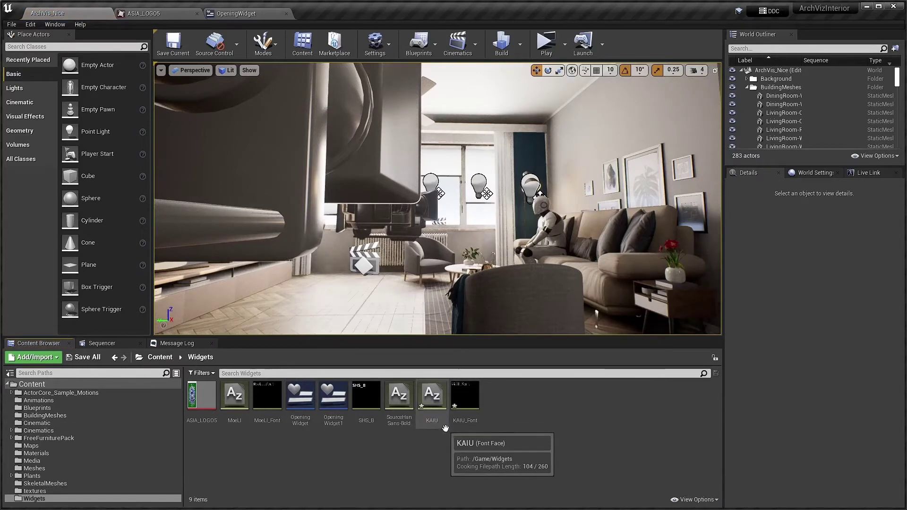
# Step: Set the font family of the title text in OpeningWidget to KAIU_Font and return to the ArchVis_Nice level
pyautogui.click(251, 13)
pyautogui.click(371, 201)
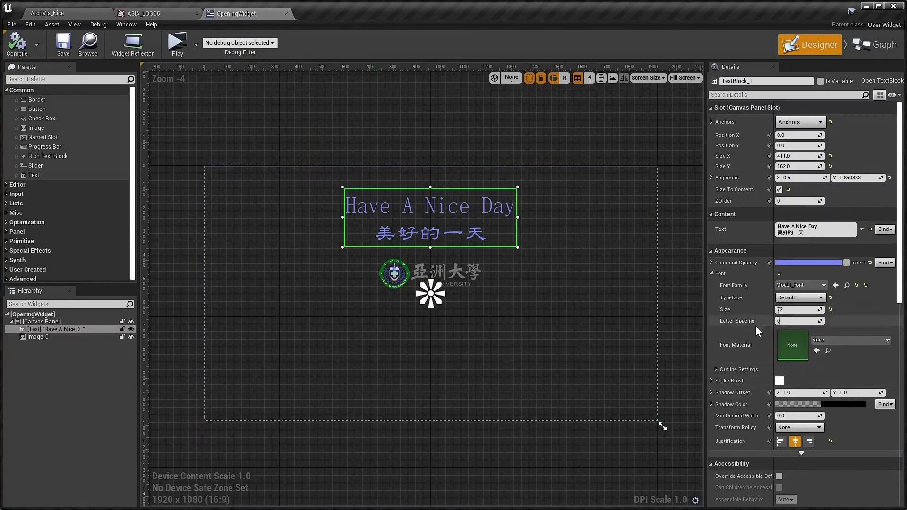
pyautogui.click(787, 283)
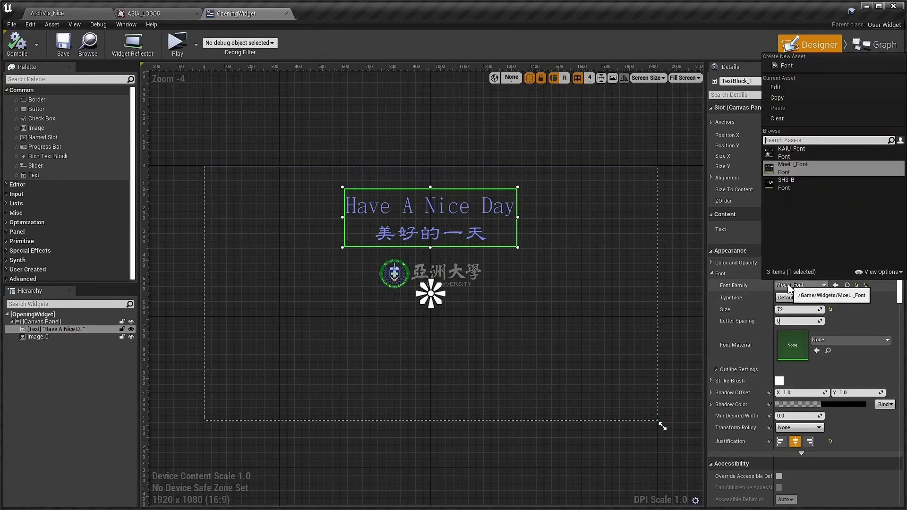
pyautogui.click(790, 152)
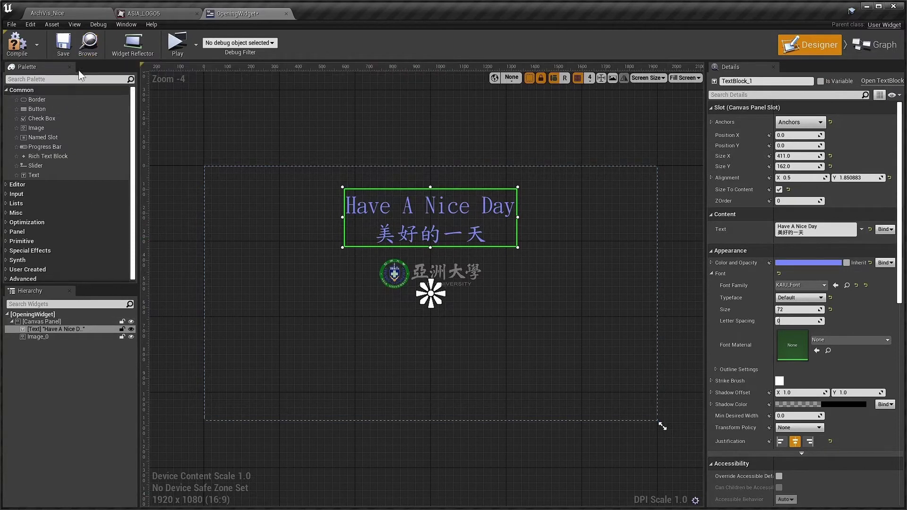
pyautogui.click(69, 11)
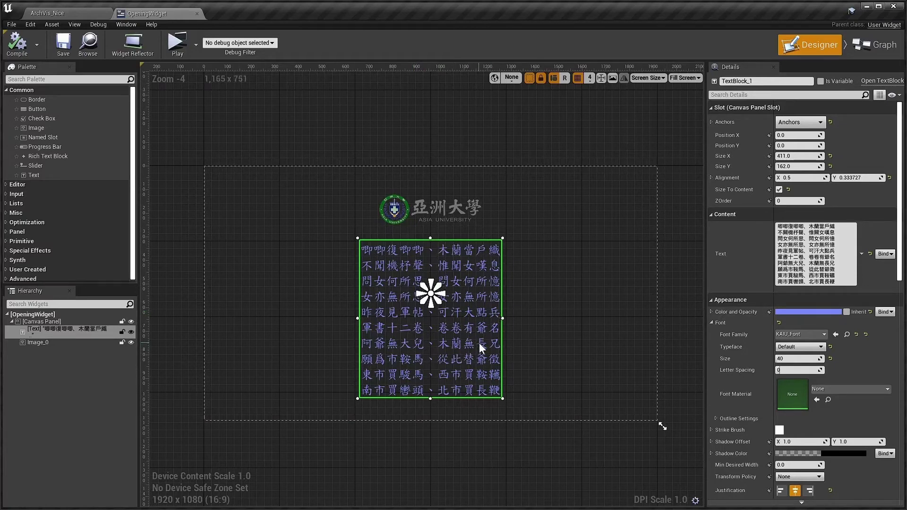
# Step: Show the Animations and Timeline panels in the OpeningWidget designer
pyautogui.click(126, 25)
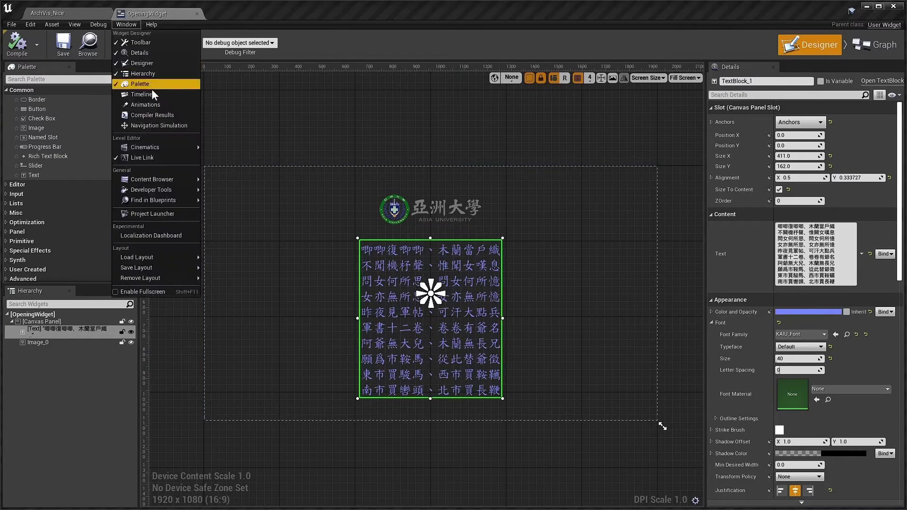
pyautogui.click(149, 104)
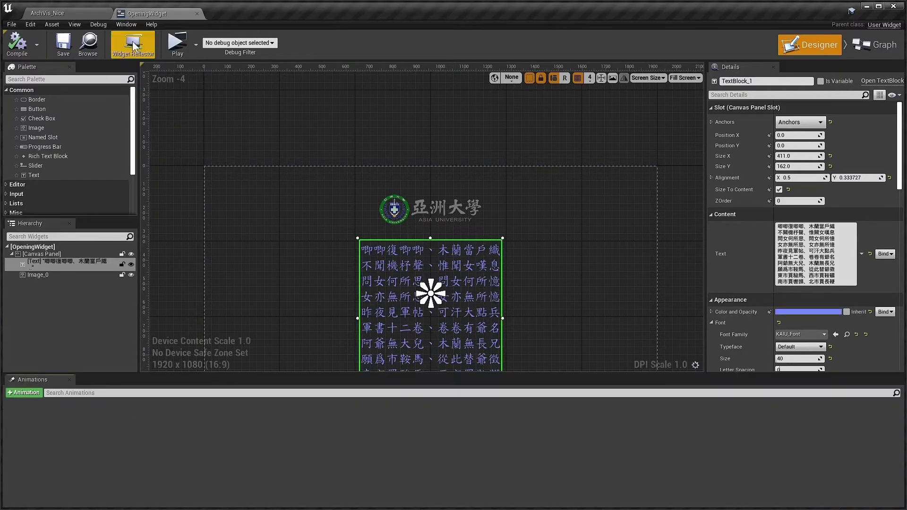
pyautogui.click(127, 24)
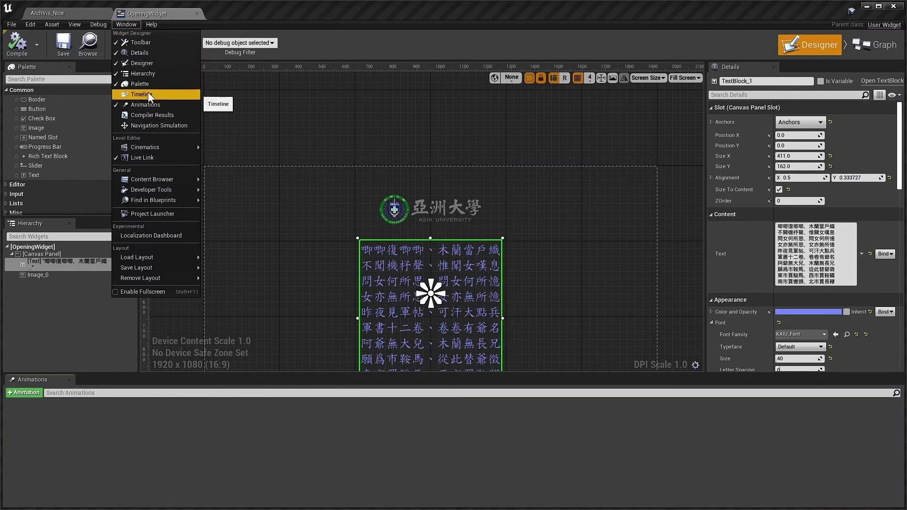
pyautogui.click(149, 94)
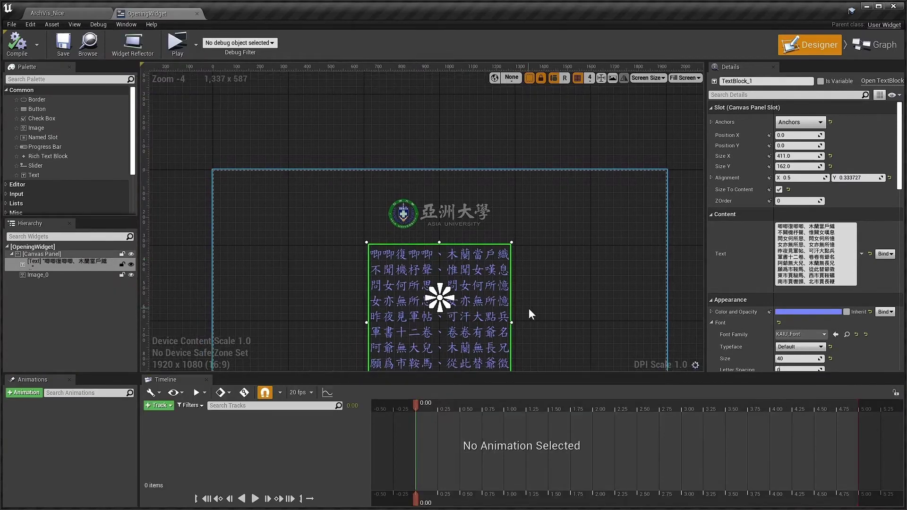
# Step: Create a new widget animation in OpeningWidget, keeping its default name
pyautogui.moveTo(528, 308); pyautogui.dragTo(540, 250, button='right')
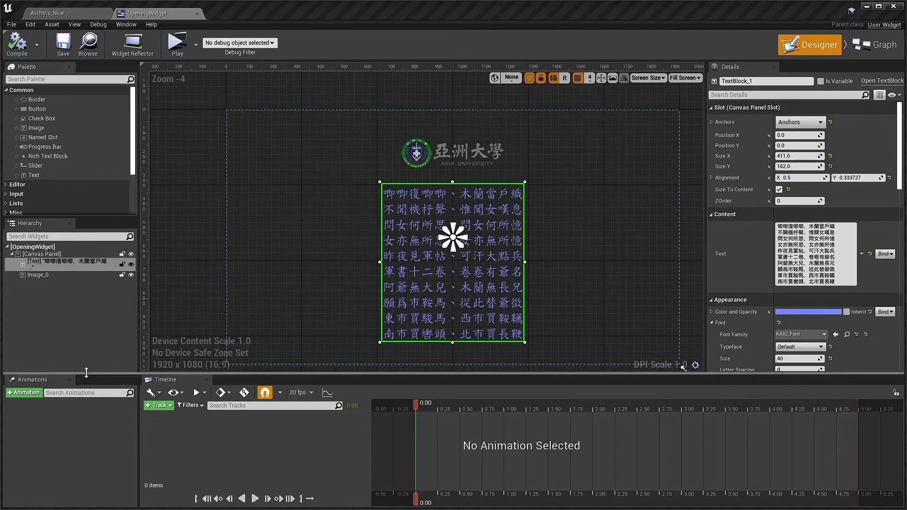
pyautogui.click(19, 393)
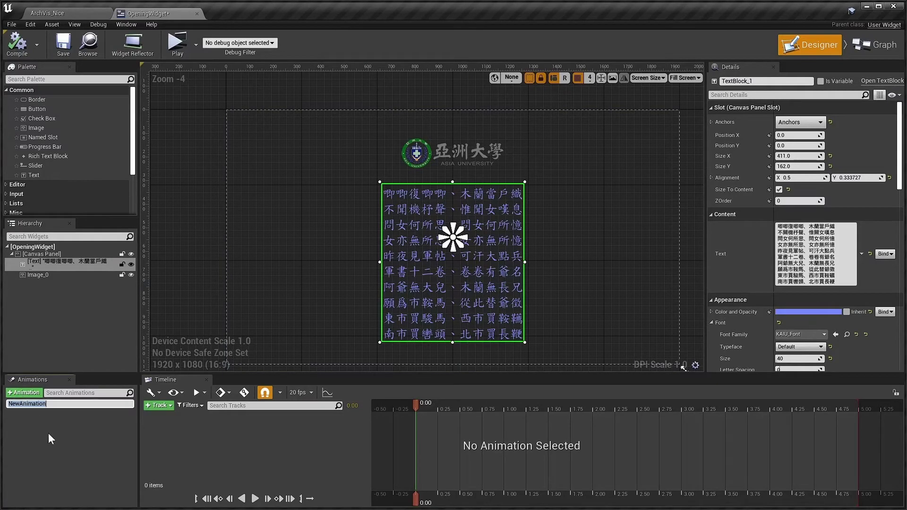
pyautogui.press('Return')
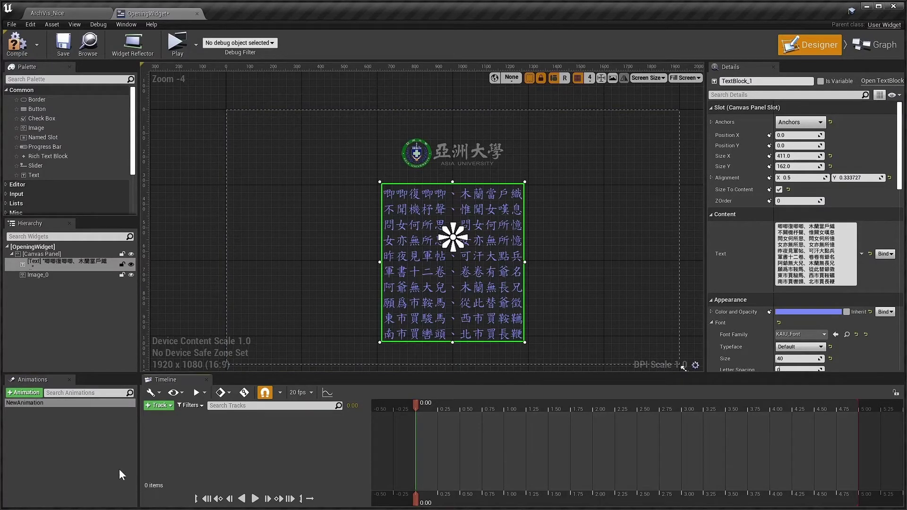
# Step: Add the title text block to NewAnimation and give it a Transform track
pyautogui.click(158, 405)
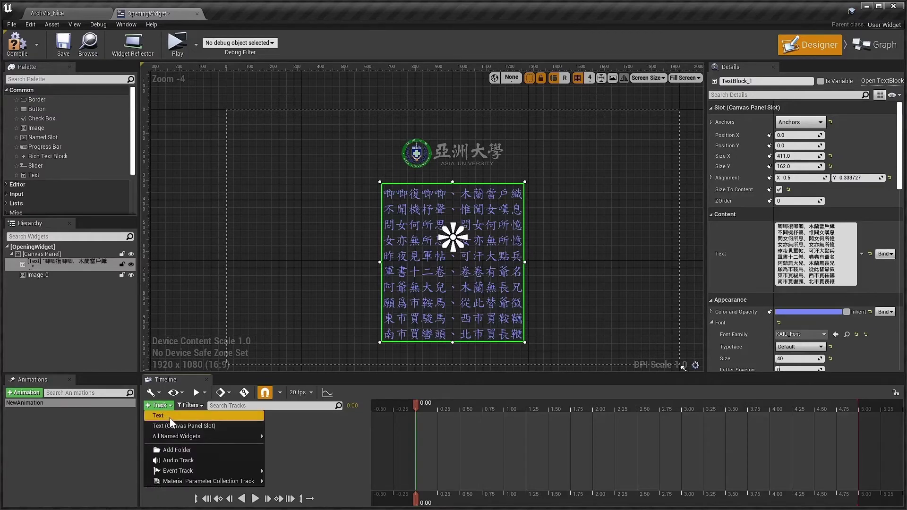
pyautogui.click(169, 416)
pyautogui.click(183, 418)
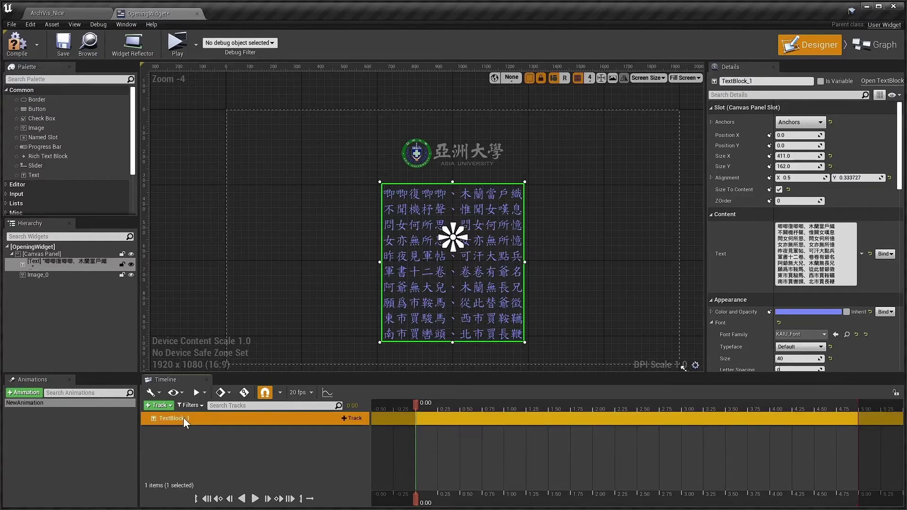
pyautogui.click(348, 418)
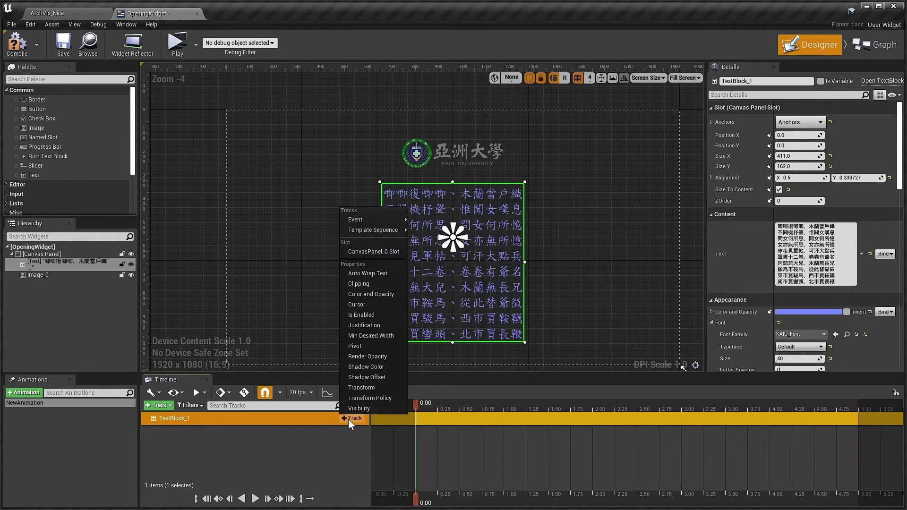
pyautogui.click(366, 387)
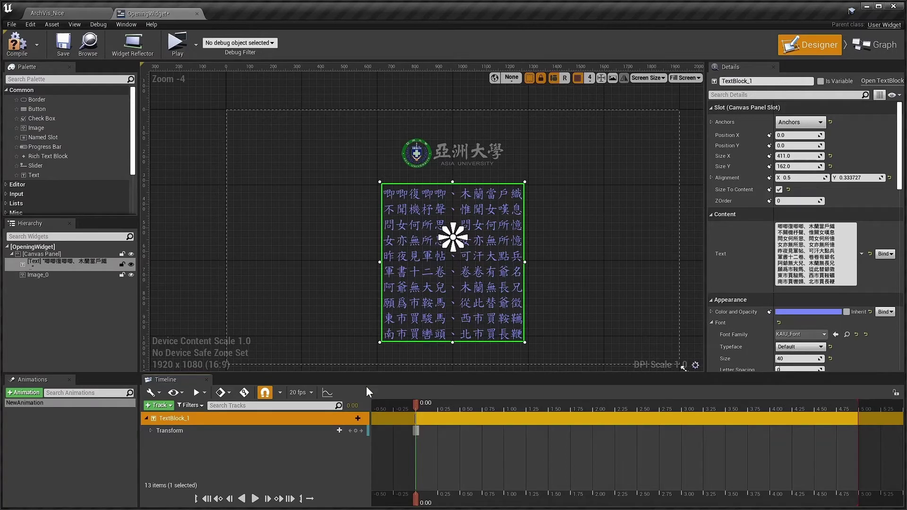
# Step: Animate the title text's vertical translation with keys of 784 at 0.00 s and -1011 at 4.50 s
pyautogui.moveTo(899, 171); pyautogui.dragTo(900, 324)
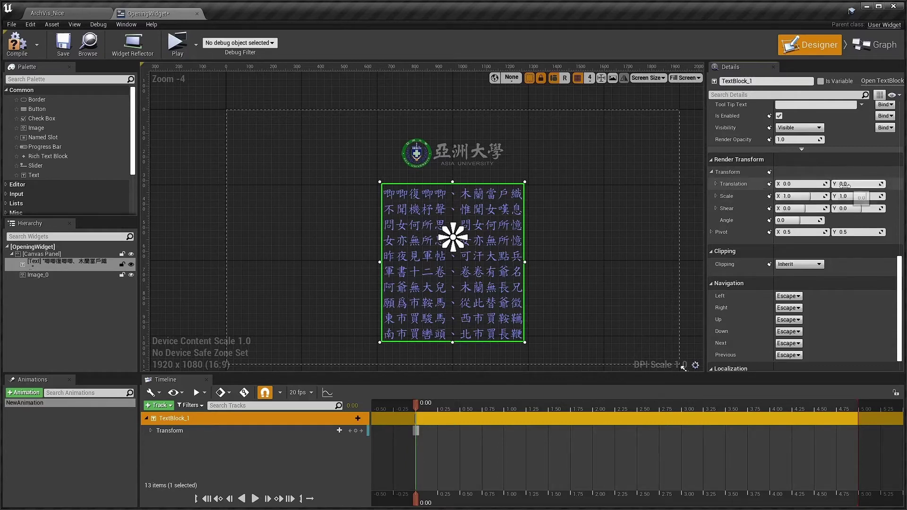
pyautogui.moveTo(844, 185); pyautogui.dragTo(875, 185)
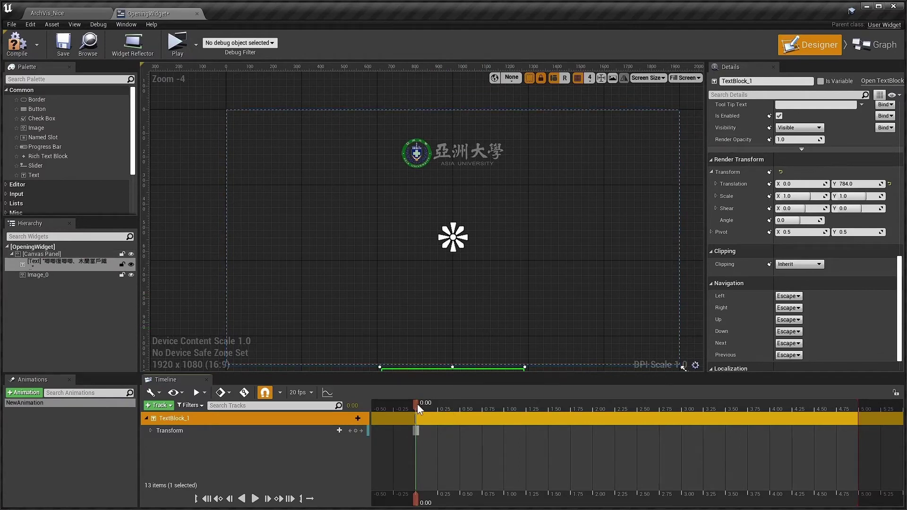
pyautogui.moveTo(418, 404); pyautogui.dragTo(816, 425)
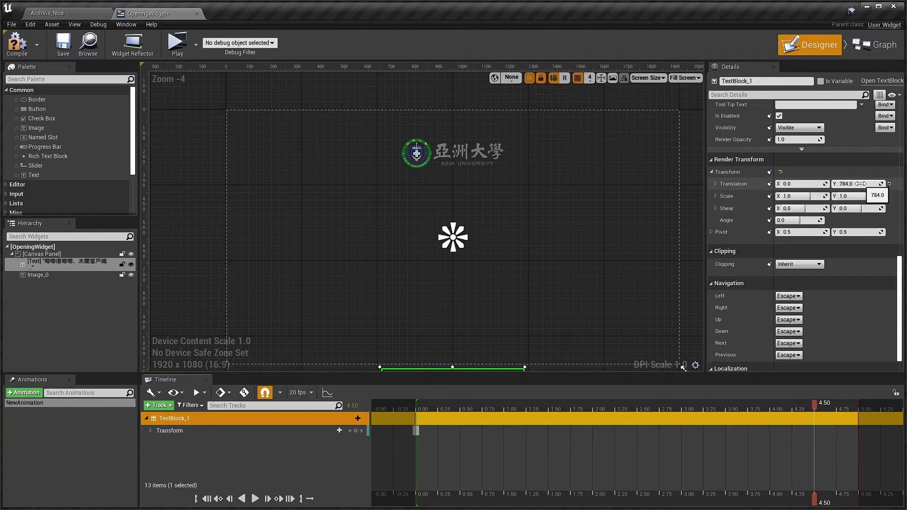
pyautogui.moveTo(860, 184); pyautogui.dragTo(803, 184)
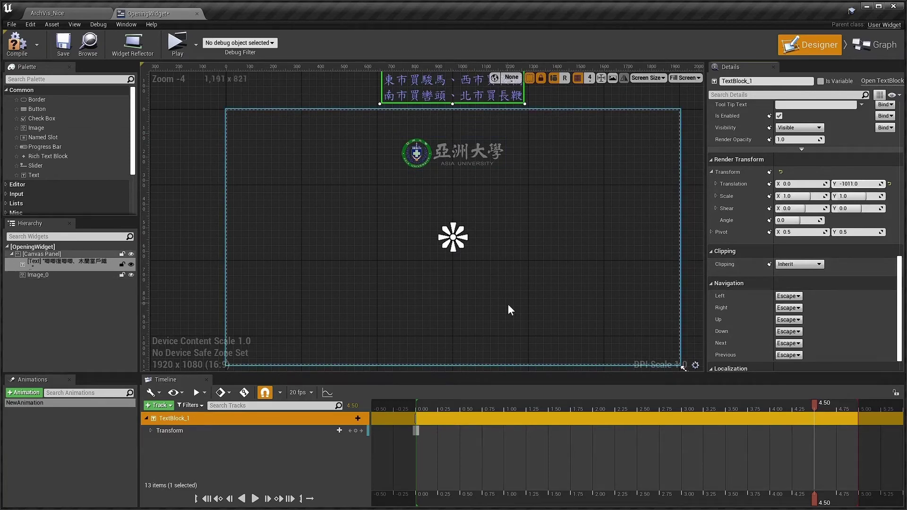
pyautogui.click(356, 433)
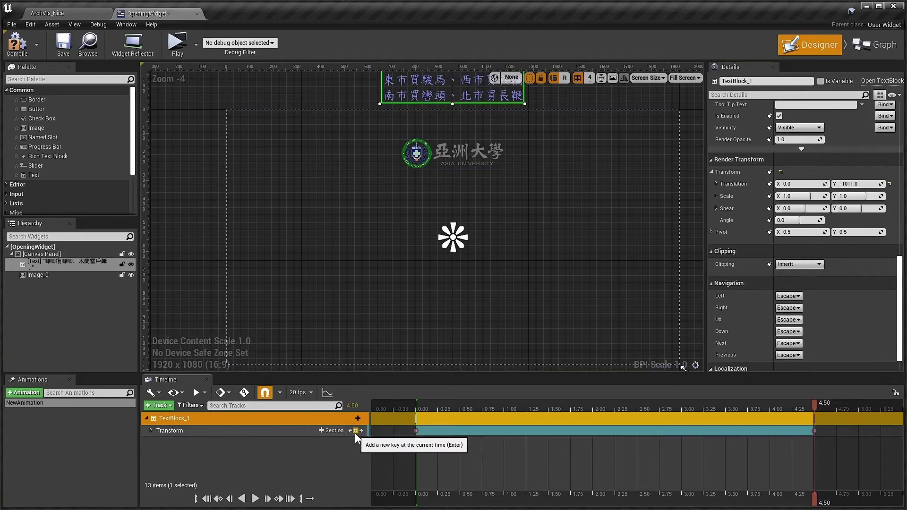
# Step: Preview the text animation from its start and save OpeningWidget
pyautogui.click(206, 499)
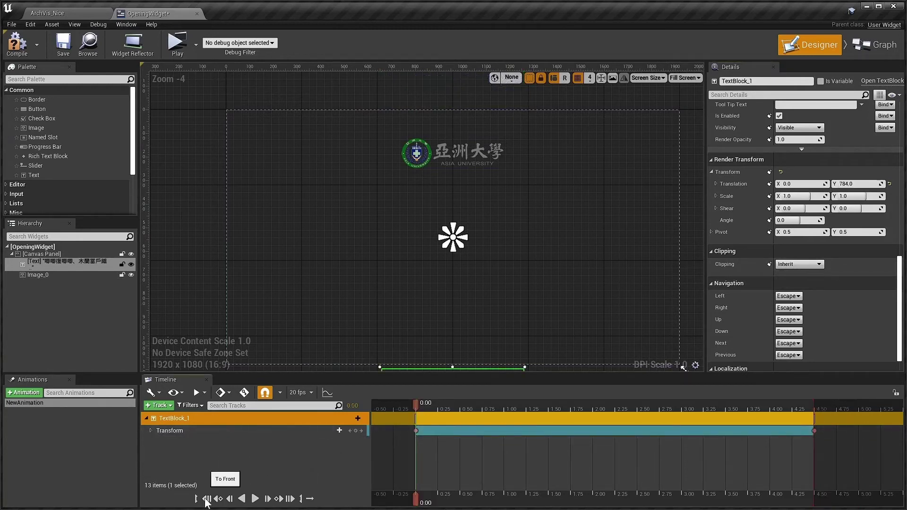
pyautogui.click(255, 499)
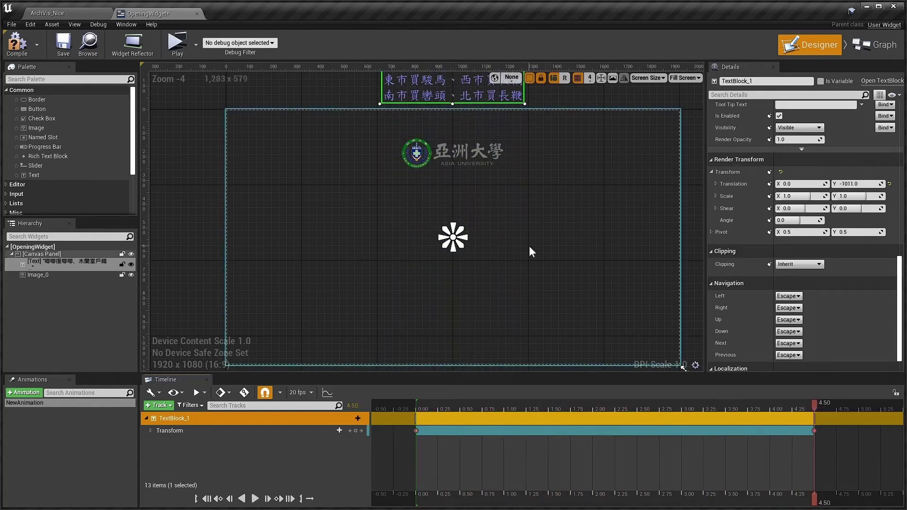
pyautogui.hotkey('ctrl', 's')
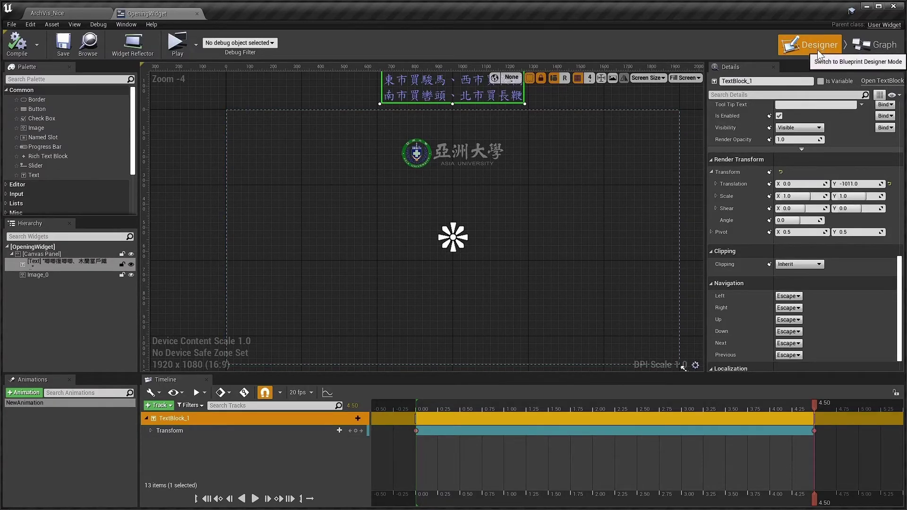
# Step: Switch OpeningWidget to its Event Graph and move the Event Construct node away from the other events to free space
pyautogui.click(868, 46)
pyautogui.moveTo(741, 182); pyautogui.dragTo(679, 183, button='right')
pyautogui.moveTo(666, 245); pyautogui.dragTo(604, 220, button='right')
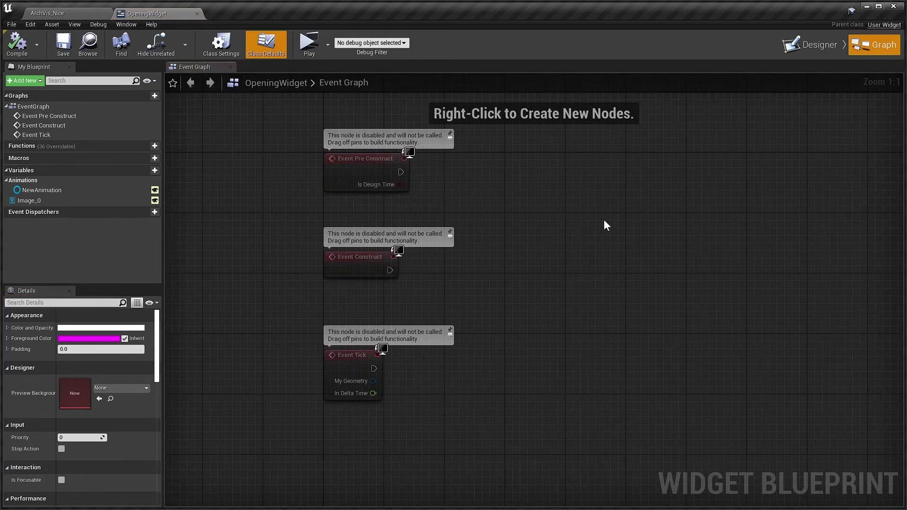
pyautogui.moveTo(352, 257)
pyautogui.moveTo(352, 256); pyautogui.dragTo(538, 181)
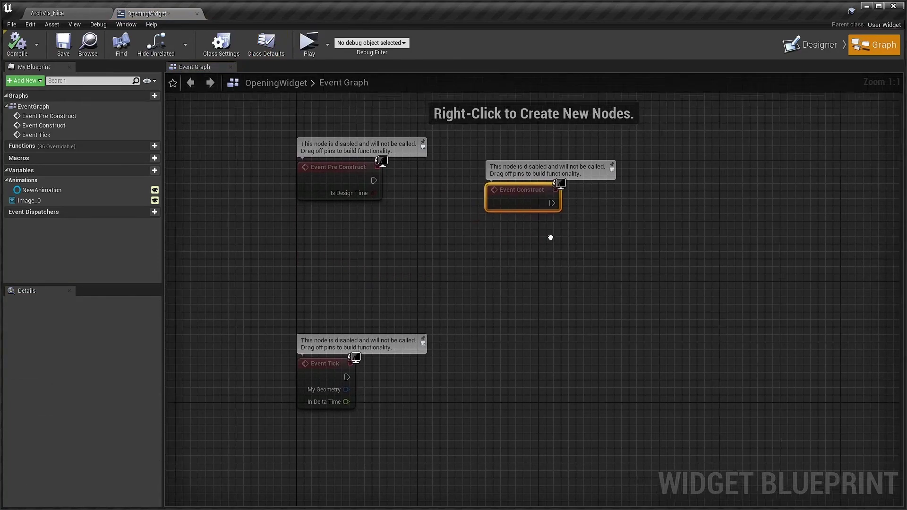
pyautogui.moveTo(574, 230); pyautogui.dragTo(425, 277, button='right')
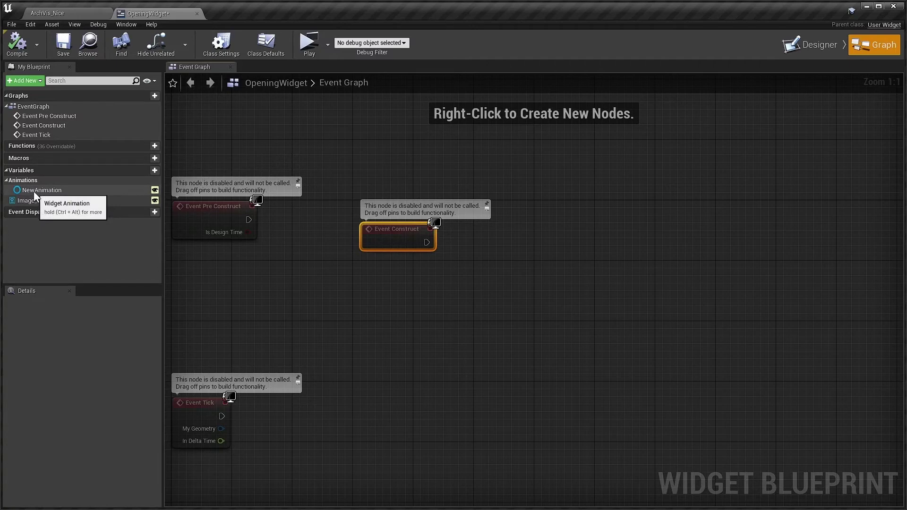
# Step: Add a NewAnimation getter feeding a Play Animation node and place that node beside Event Construct
pyautogui.moveTo(33, 191); pyautogui.dragTo(369, 293)
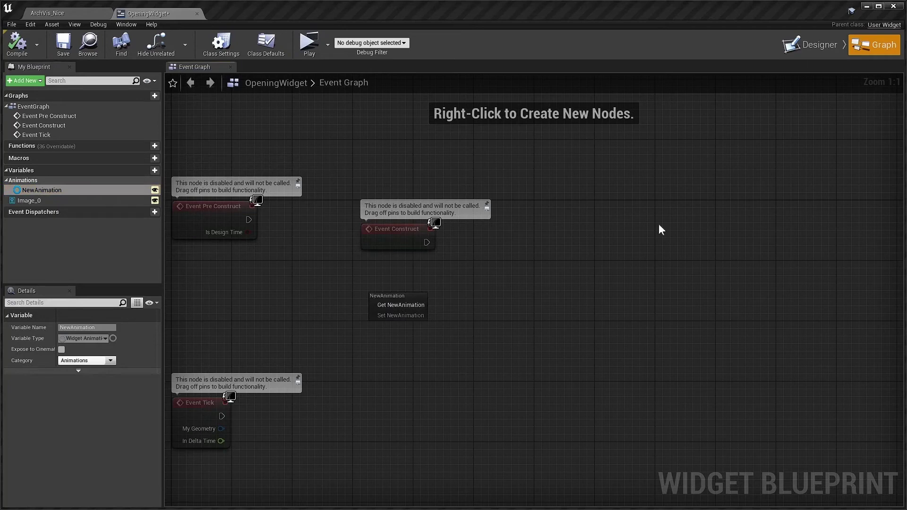
pyautogui.click(401, 305)
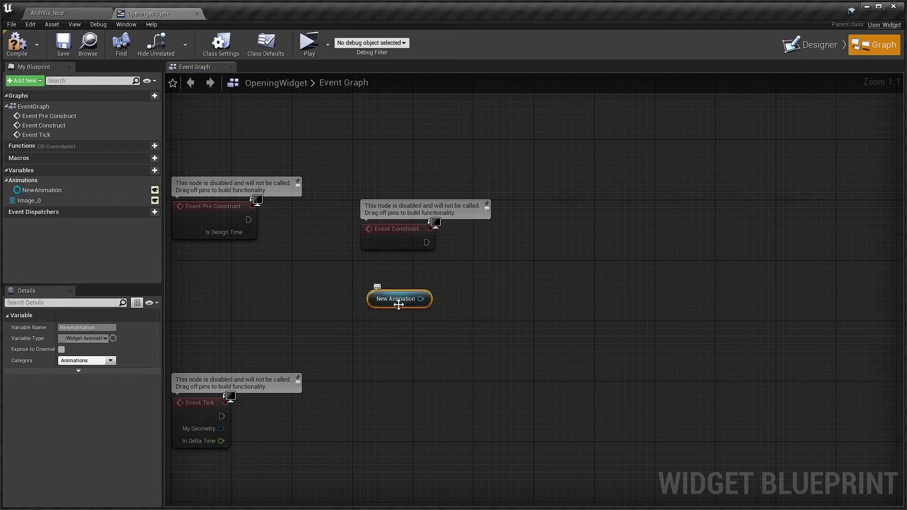
pyautogui.moveTo(420, 299); pyautogui.dragTo(535, 251)
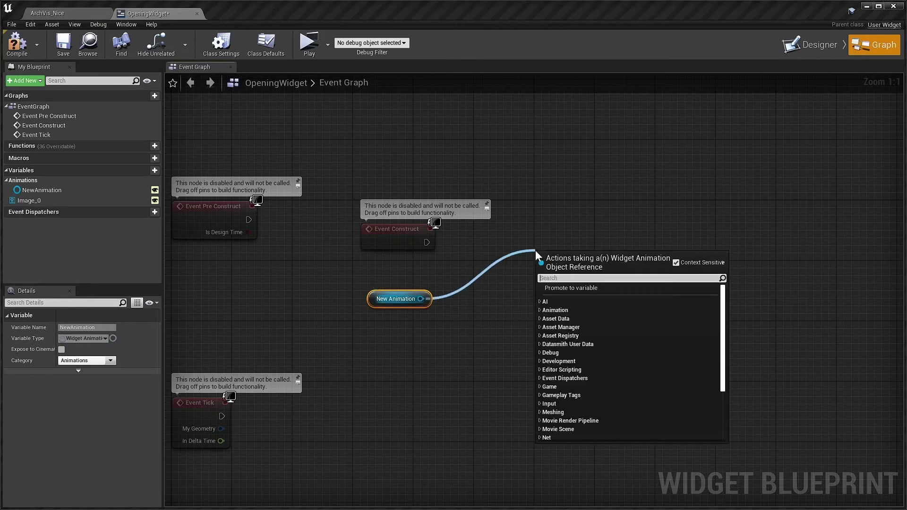
pyautogui.write('play')
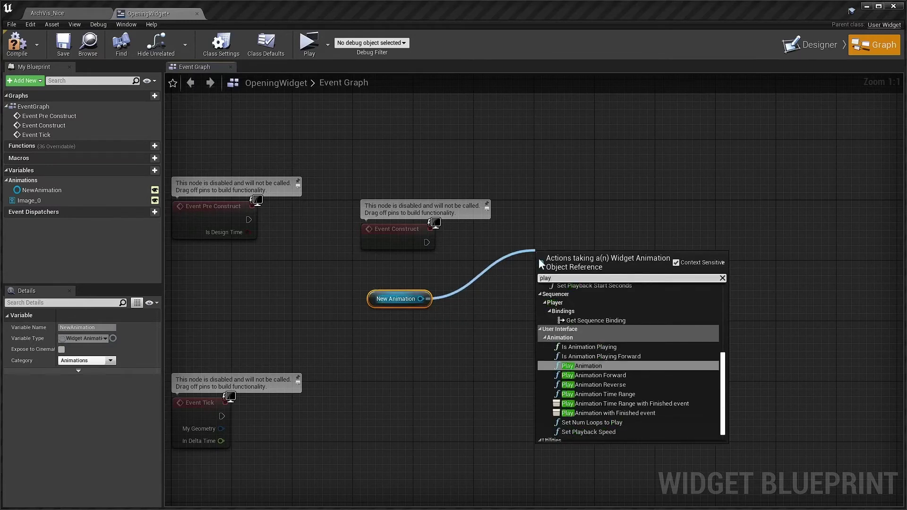
pyautogui.click(593, 365)
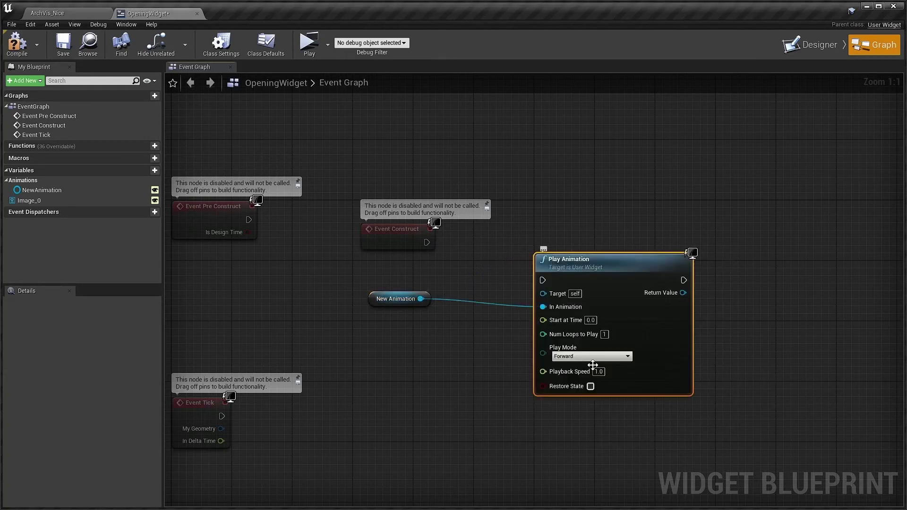
pyautogui.moveTo(591, 258); pyautogui.dragTo(554, 228)
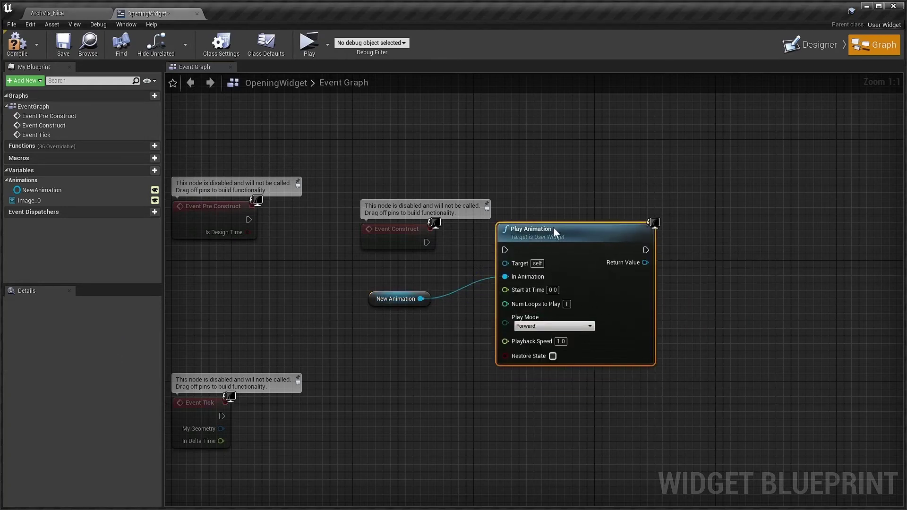
# Step: Connect Event Construct's execution output to Play Animation, keep Play Mode at Forward, and save the widget
pyautogui.moveTo(427, 243); pyautogui.dragTo(504, 249)
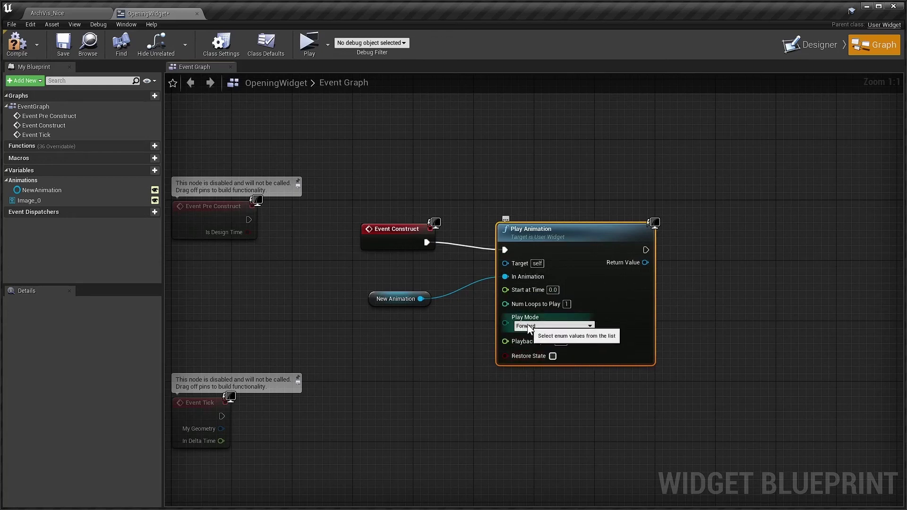
pyautogui.click(590, 327)
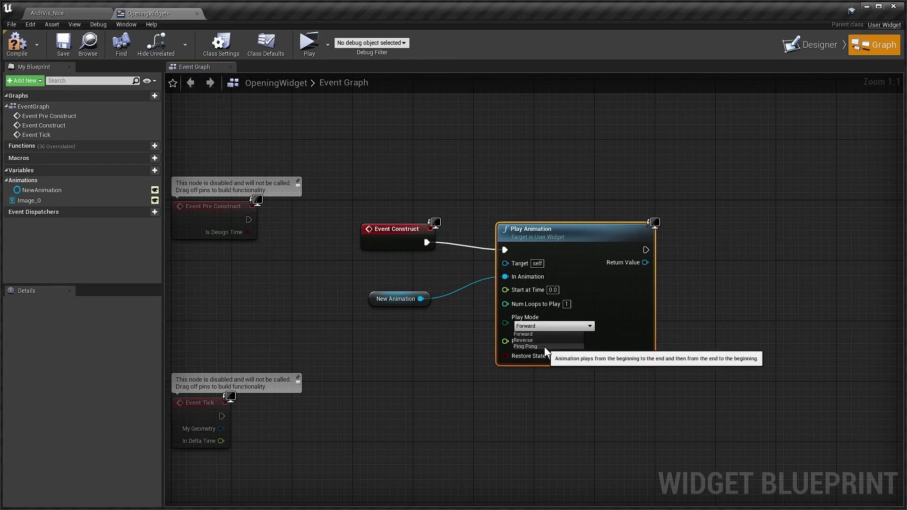
pyautogui.click(699, 336)
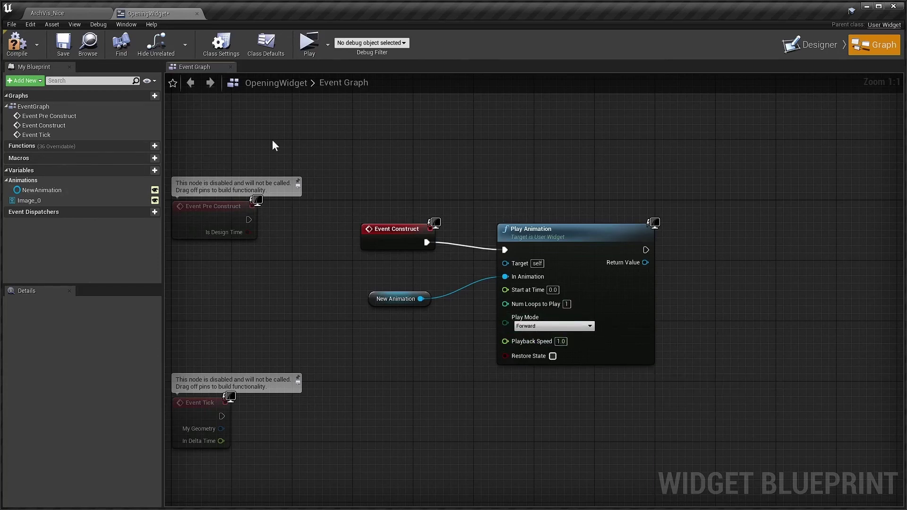
pyautogui.click(65, 47)
# Step: Return to the ArchVis_Nice level and render the shot0000_02 sequence as a movie
pyautogui.click(85, 11)
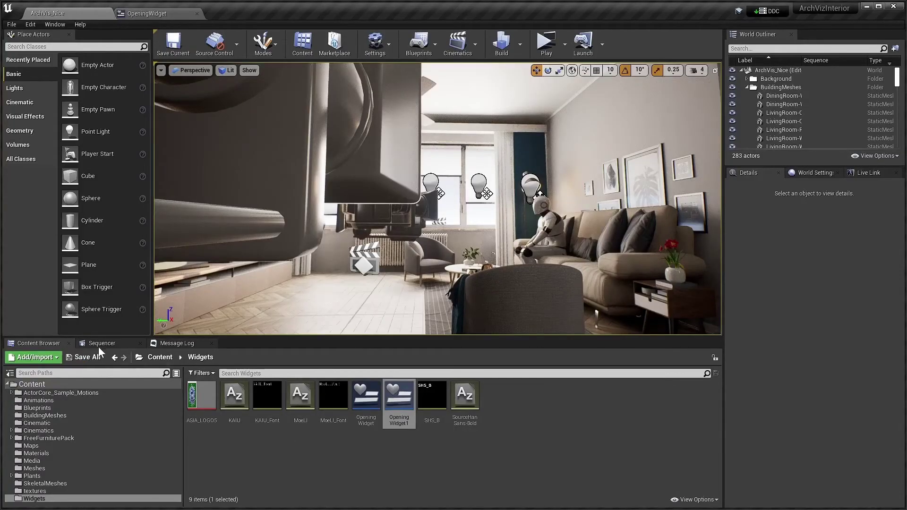
pyautogui.click(102, 343)
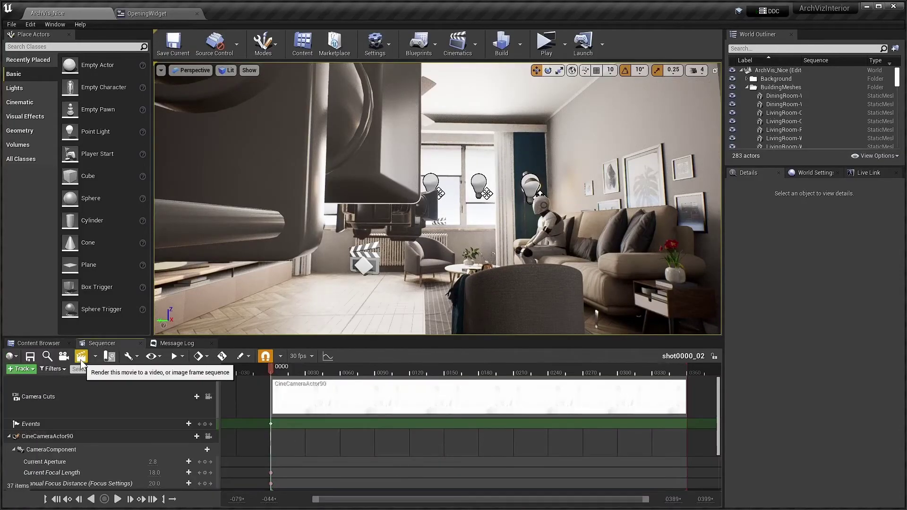
pyautogui.click(81, 360)
pyautogui.click(544, 406)
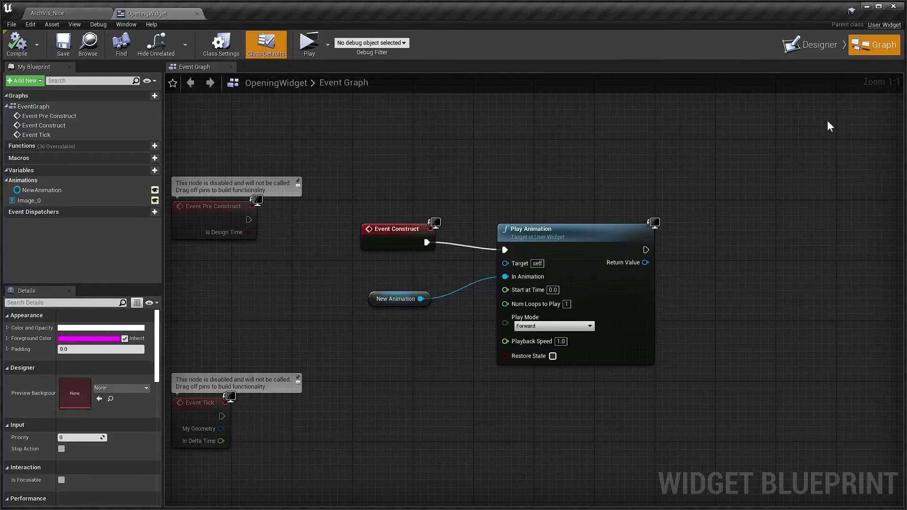
# Step: Return OpeningWidget to the Designer and place an Overlay panel on the canvas at about 588, 600
pyautogui.click(814, 44)
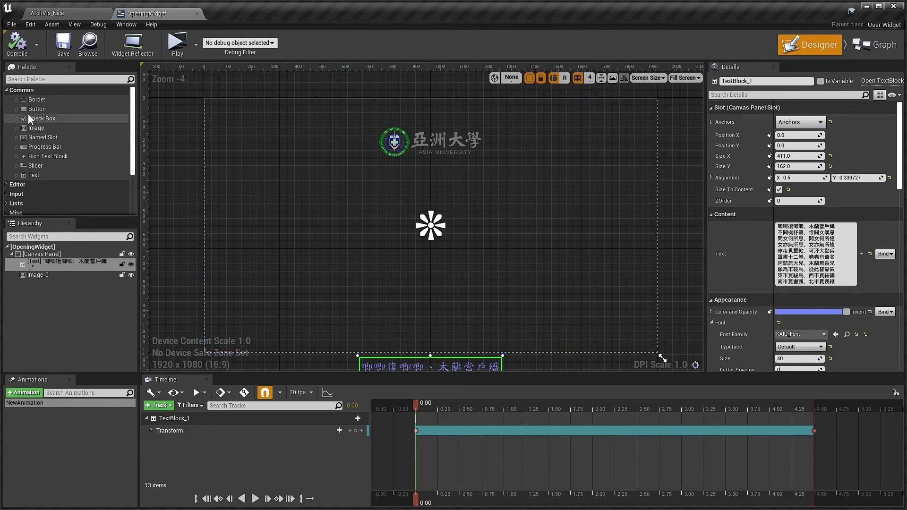
pyautogui.click(6, 90)
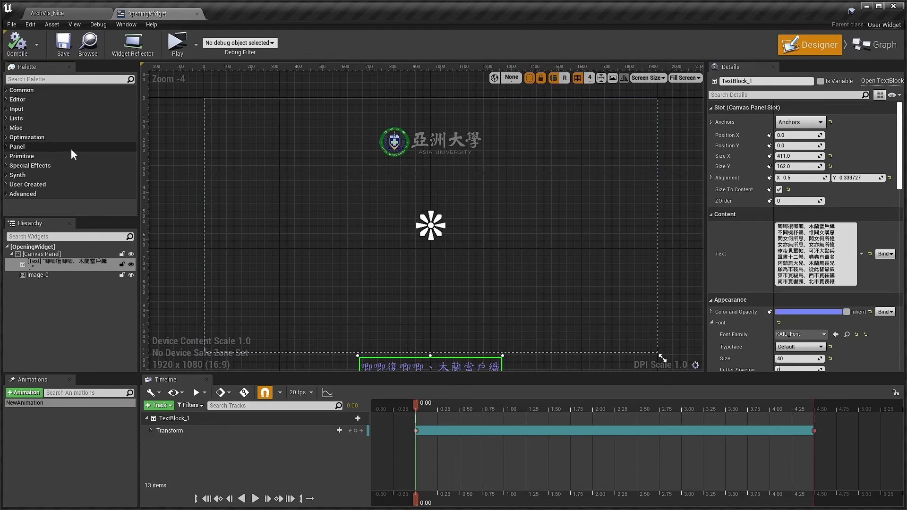
pyautogui.click(6, 147)
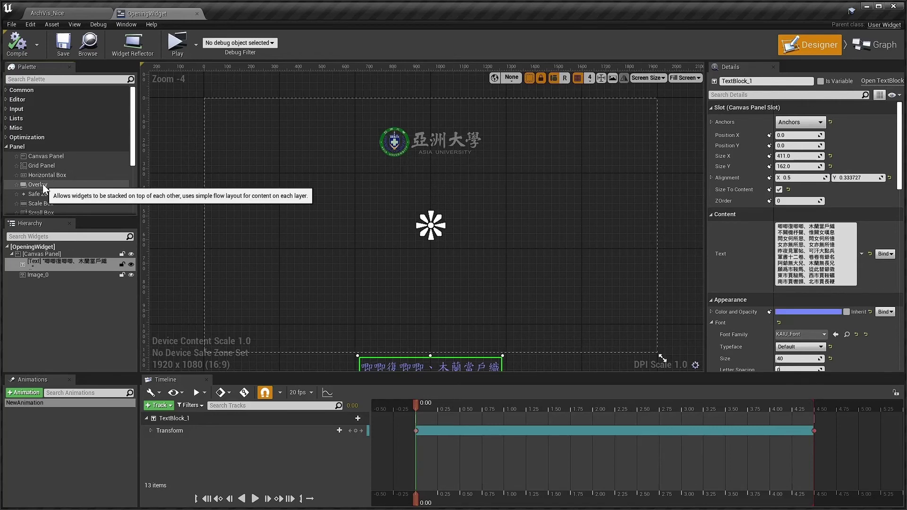
pyautogui.moveTo(42, 184); pyautogui.dragTo(343, 241)
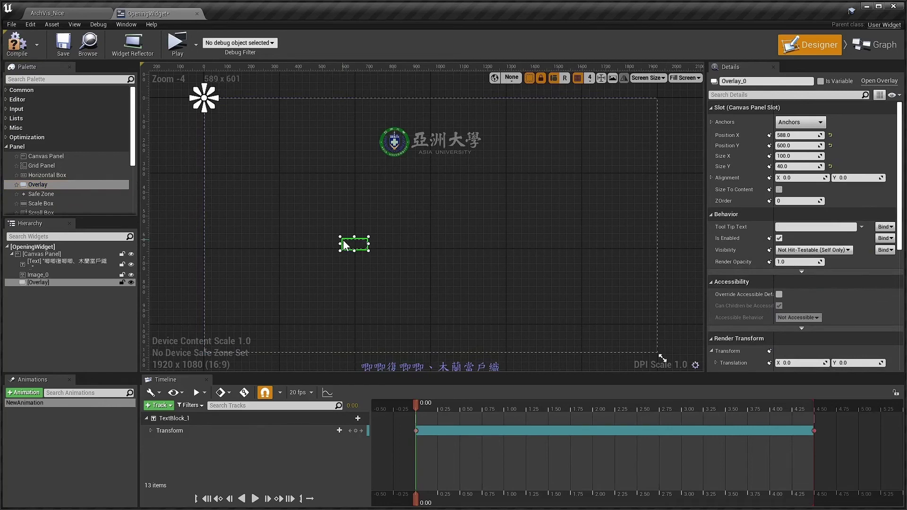
# Step: Anchor the overlay to the centre of the canvas and reset its X and Y position to 0
pyautogui.click(816, 124)
pyautogui.click(825, 177)
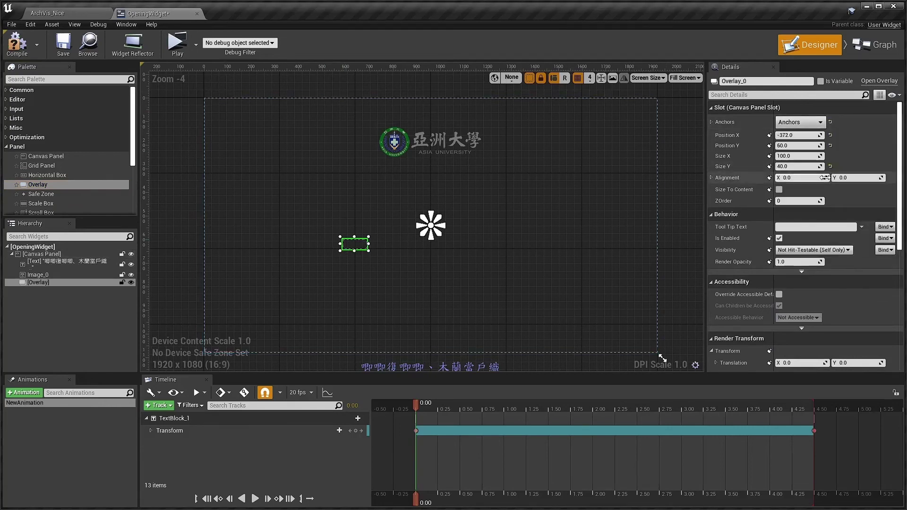
pyautogui.click(830, 134)
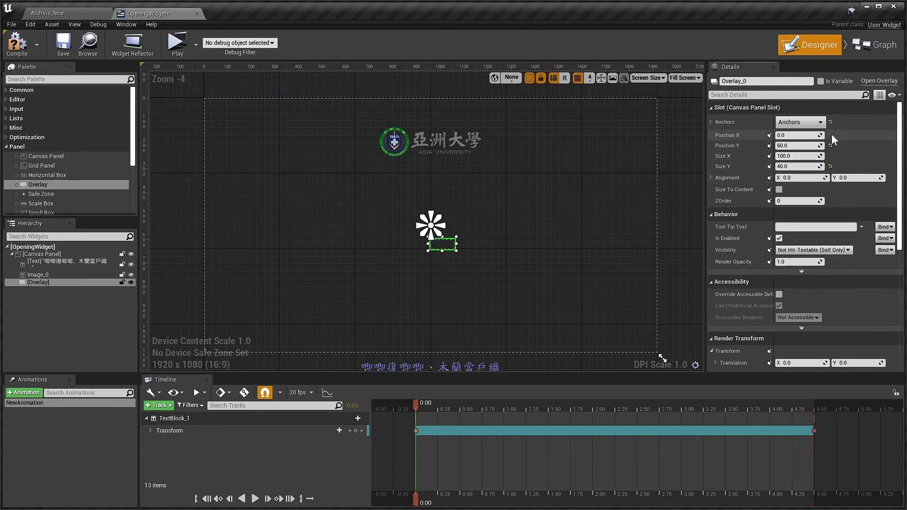
pyautogui.click(830, 146)
# Step: Size the overlay to about 766 by 673 and set its alignment to X 0.5 and Y about 0.34
pyautogui.moveTo(798, 155)
pyautogui.mouseDown()
pyautogui.moveTo(874, 156)
pyautogui.moveTo(790, 156)
pyautogui.mouseUp()
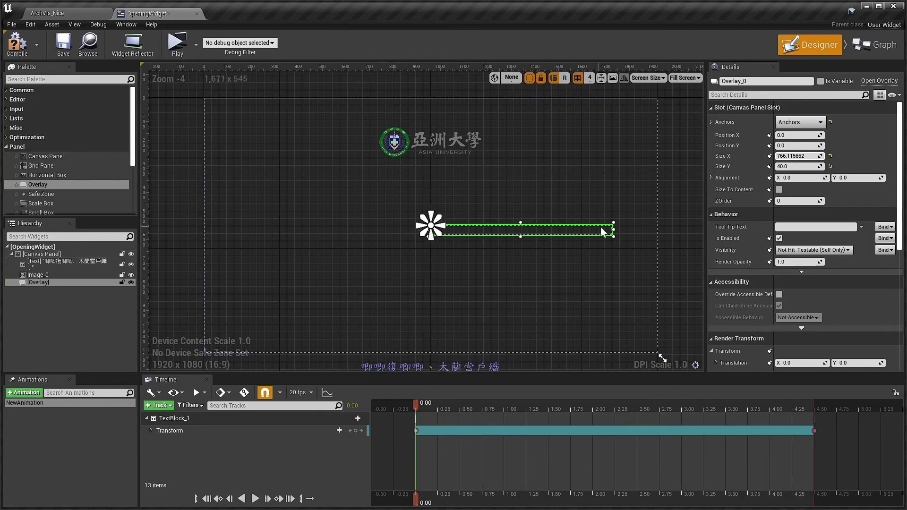
pyautogui.click(791, 177)
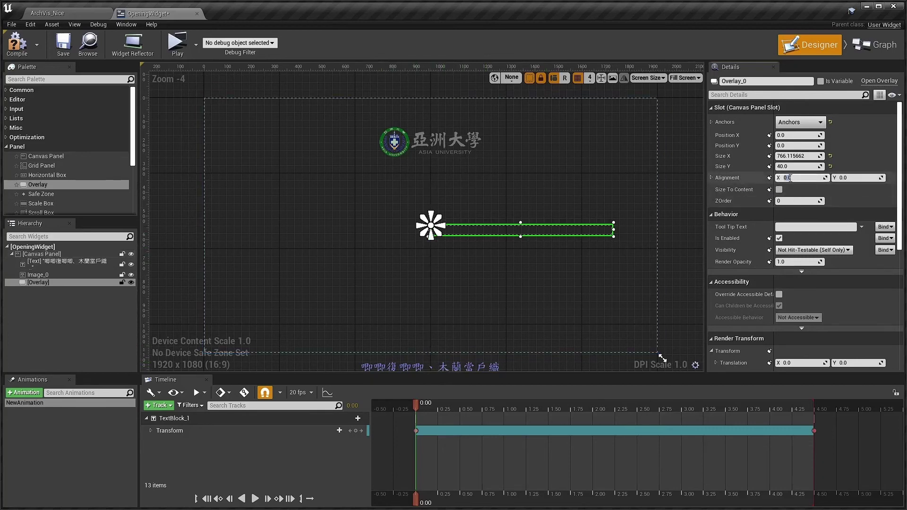
pyautogui.write('0.5')
pyautogui.press('Return')
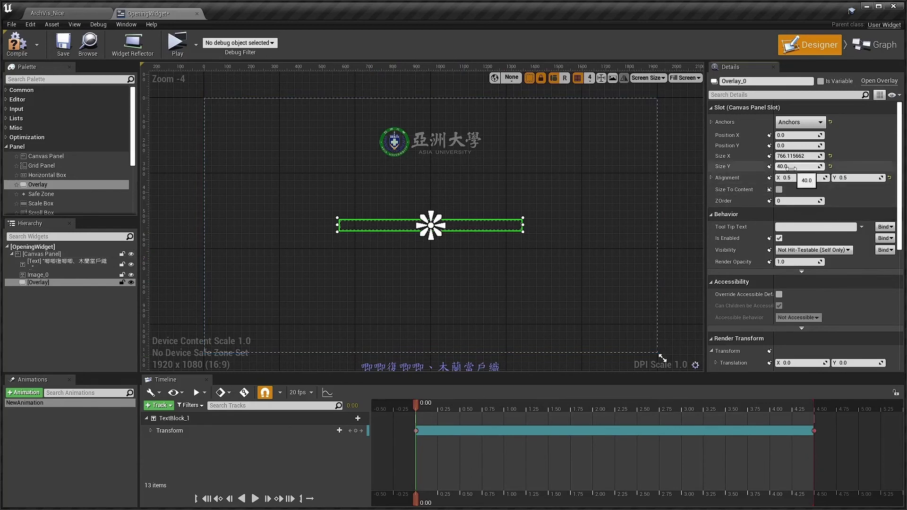
pyautogui.moveTo(792, 169); pyautogui.dragTo(843, 168)
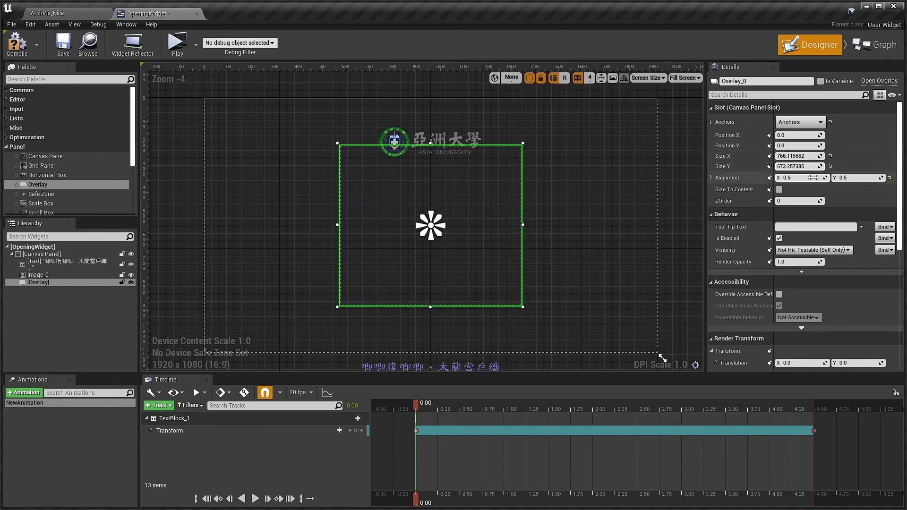
pyautogui.moveTo(846, 178); pyautogui.dragTo(835, 178)
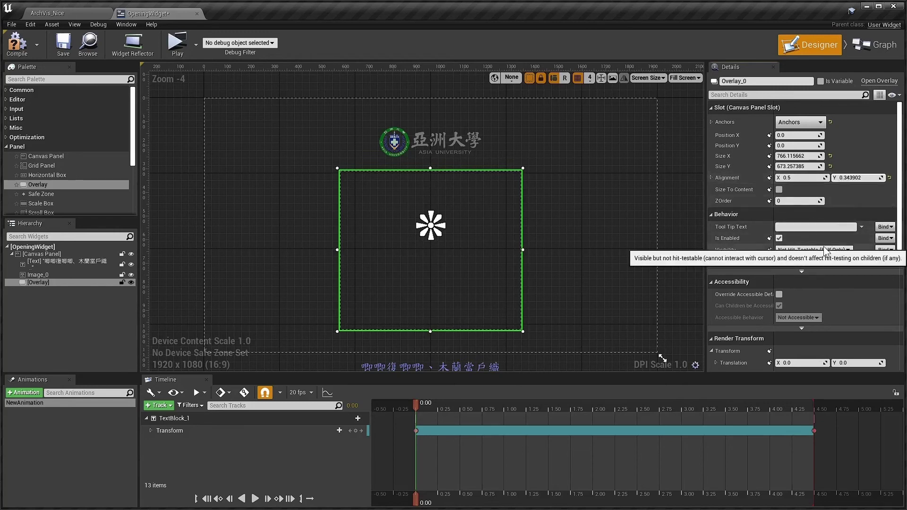
# Step: Set the overlay's clipping to Clip to Bounds
pyautogui.scroll(-4, 847, 206)
pyautogui.scroll(-4, 844, 216)
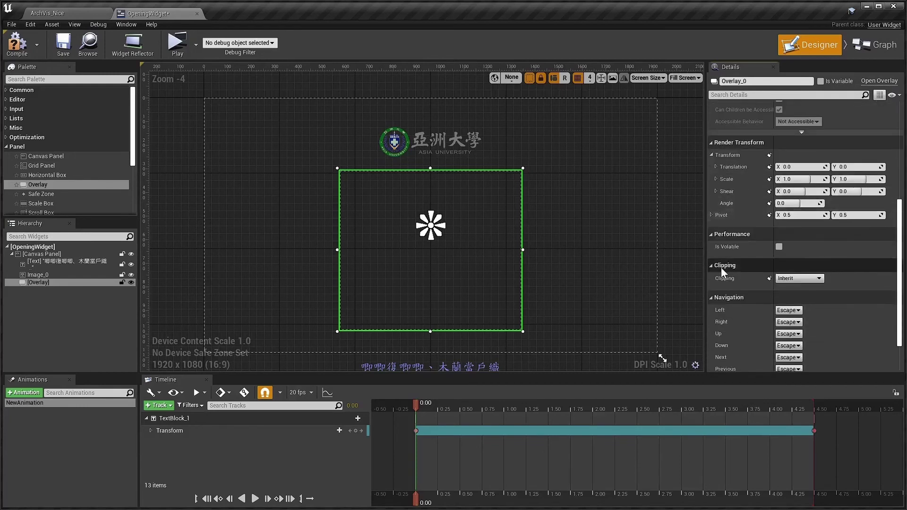
pyautogui.click(819, 278)
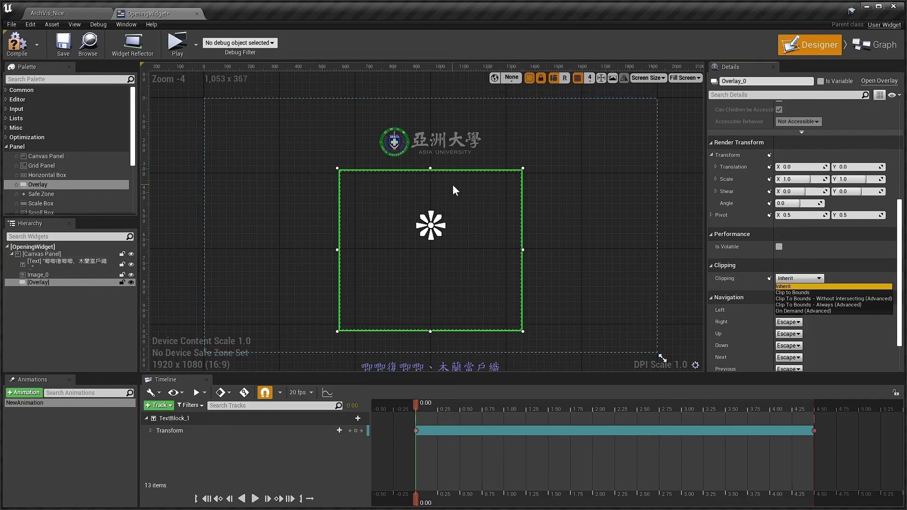
pyautogui.click(801, 293)
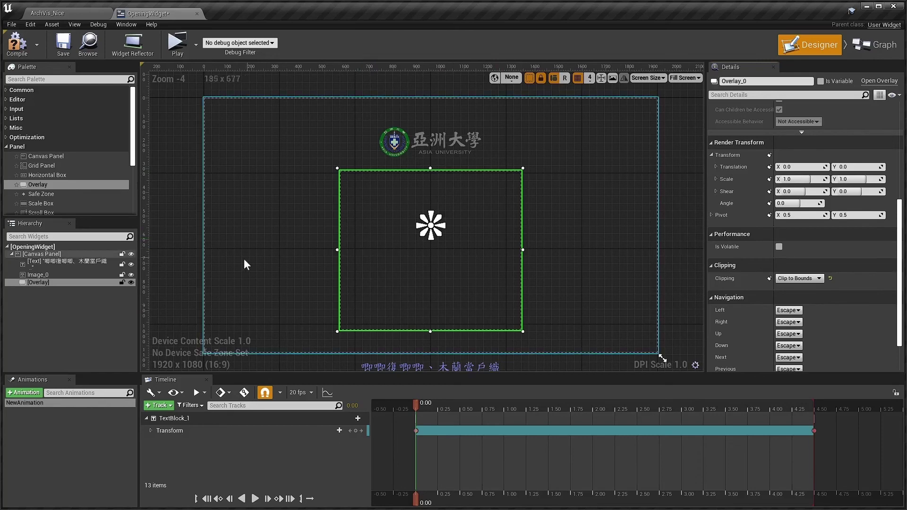
# Step: Move the poem text block below Image_0 in the hierarchy and nest it inside the overlay
pyautogui.click(88, 263)
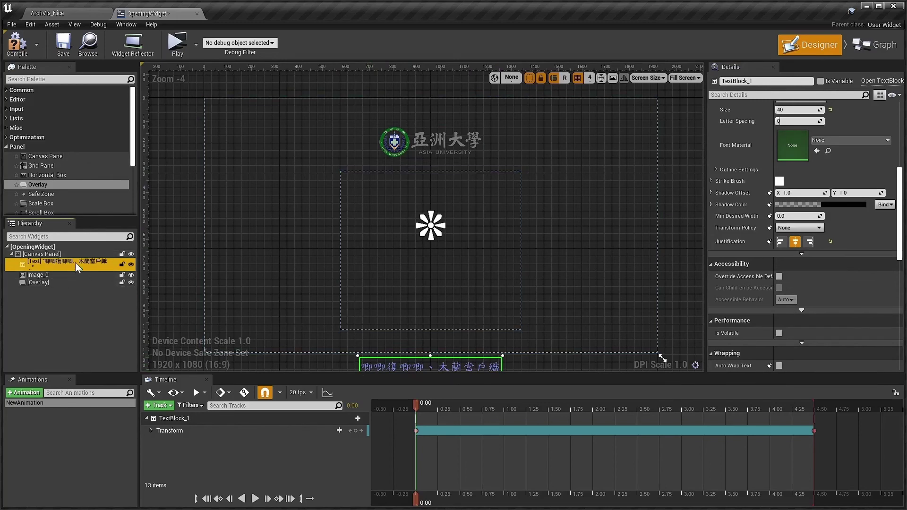
pyautogui.moveTo(75, 262); pyautogui.dragTo(74, 282)
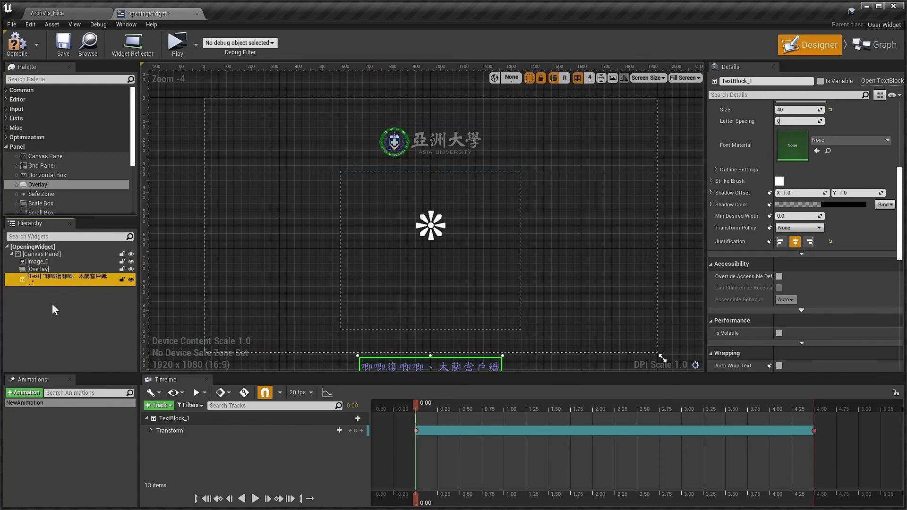
pyautogui.moveTo(62, 282); pyautogui.dragTo(59, 270)
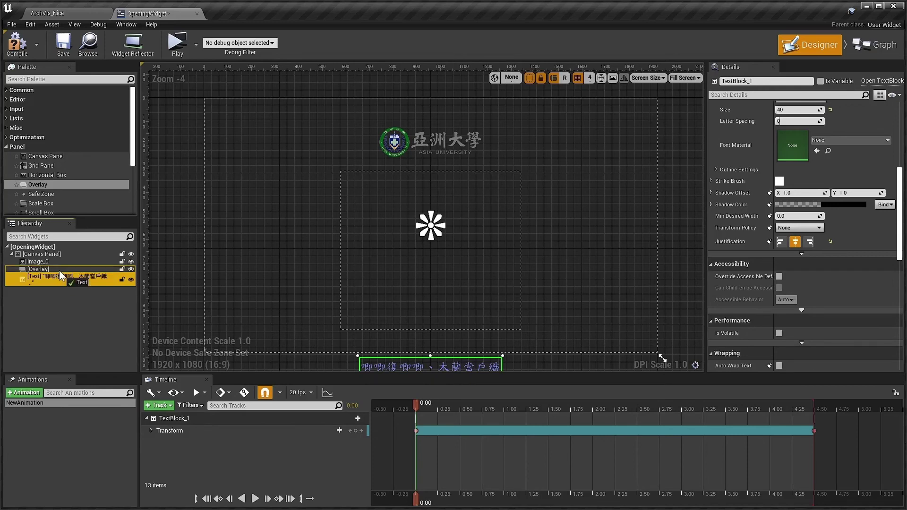
pyautogui.moveTo(58, 270); pyautogui.dragTo(56, 271)
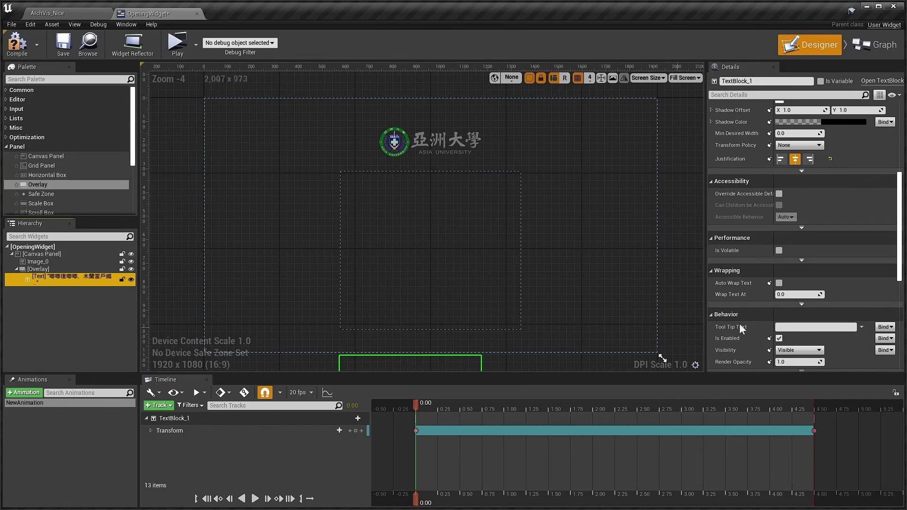
# Step: Centre the text block horizontally within the overlay and preview the scrolling animation
pyautogui.scroll(5, 821, 267)
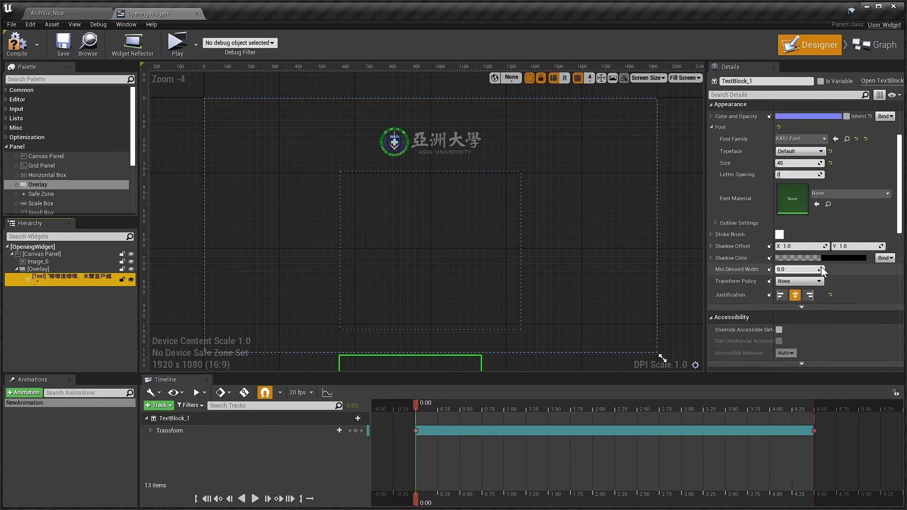
pyautogui.scroll(5, 821, 269)
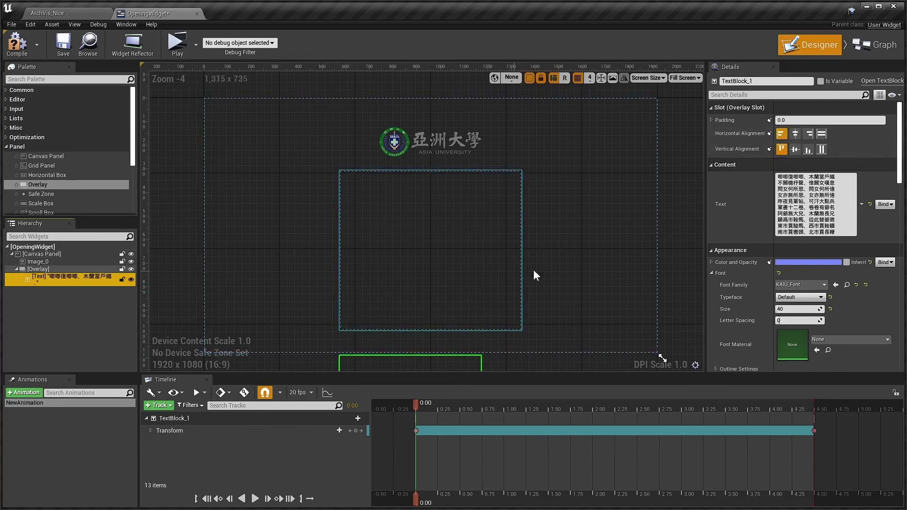
pyautogui.click(797, 135)
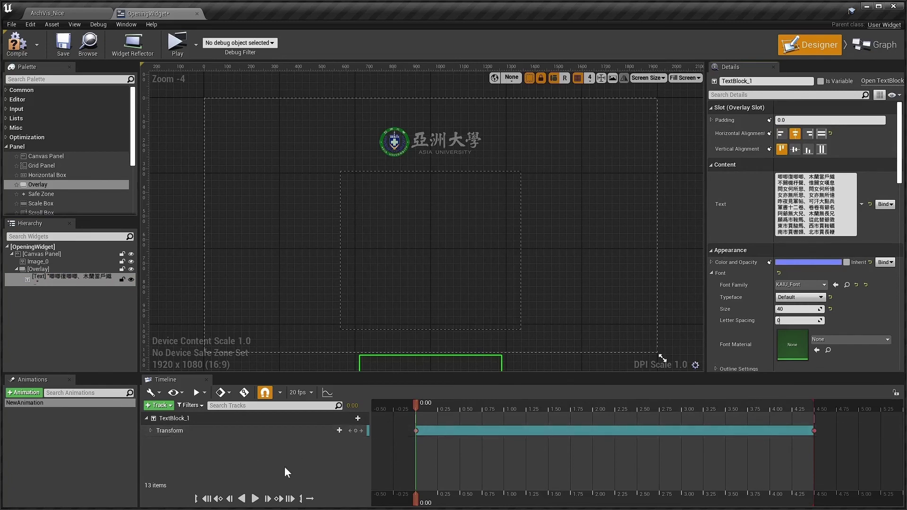
pyautogui.click(255, 499)
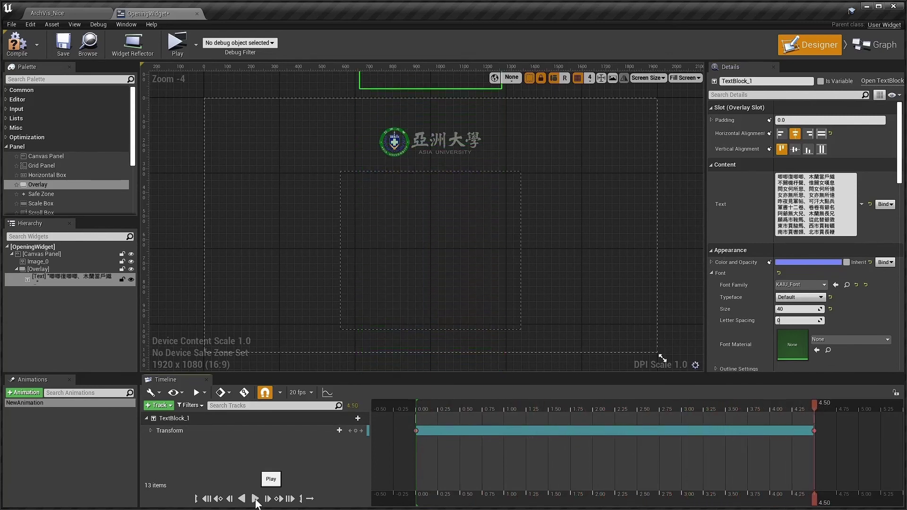
# Step: Save the widget and capture the shot0000_02 sequence of the ArchVis_Nice level as an AVI movie
pyautogui.click(63, 43)
pyautogui.click(69, 14)
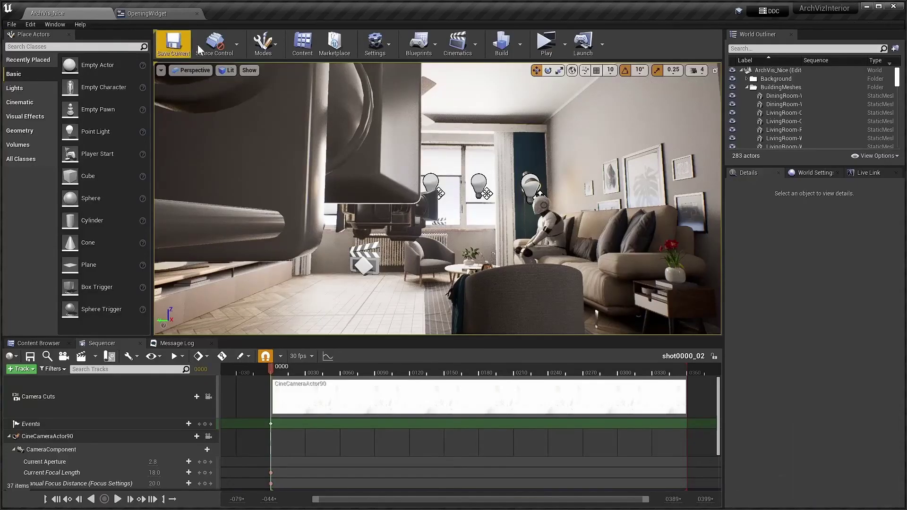
pyautogui.click(82, 359)
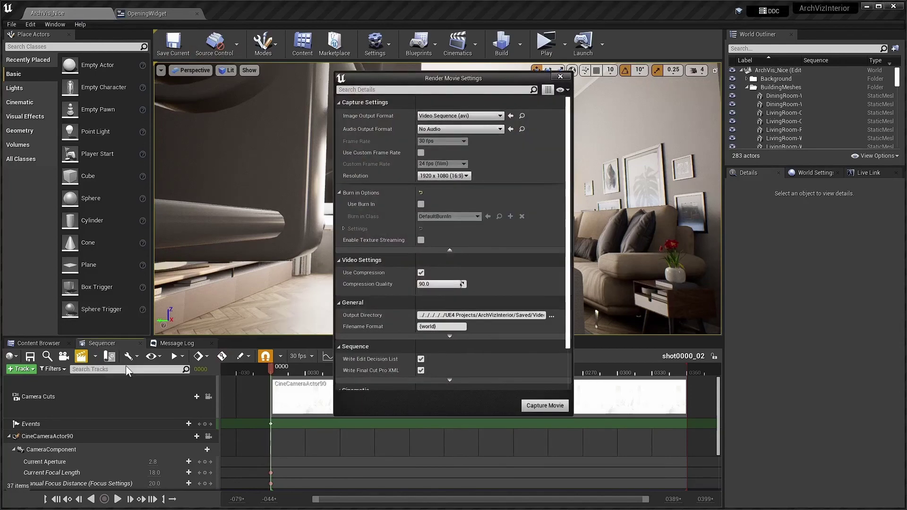
pyautogui.click(538, 405)
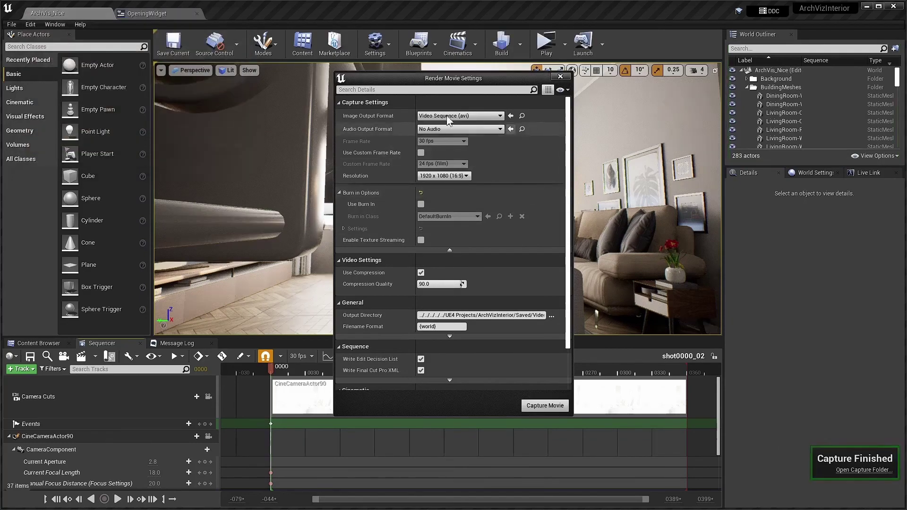
# Step: Return to OpeningWidget, close the render settings, and move the end keyframe of the text's Transform track to 9.00 seconds
pyautogui.click(178, 14)
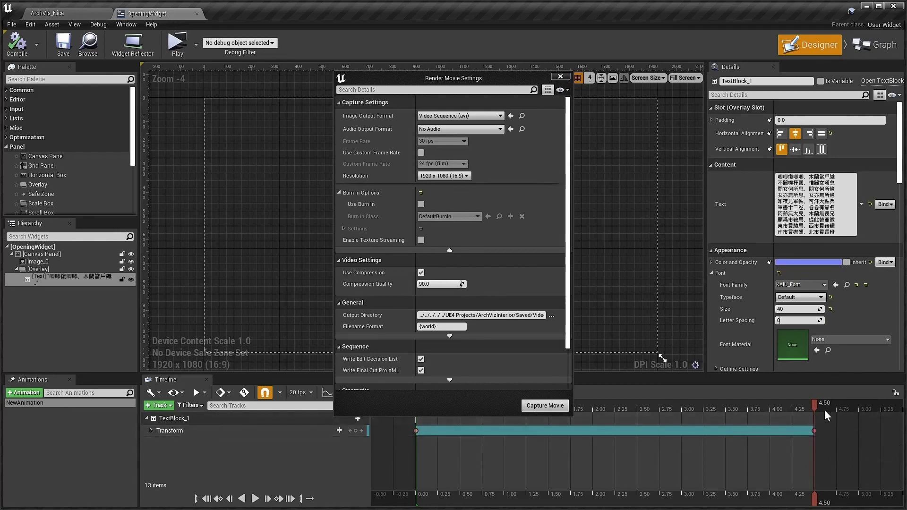
pyautogui.moveTo(815, 406); pyautogui.dragTo(792, 407)
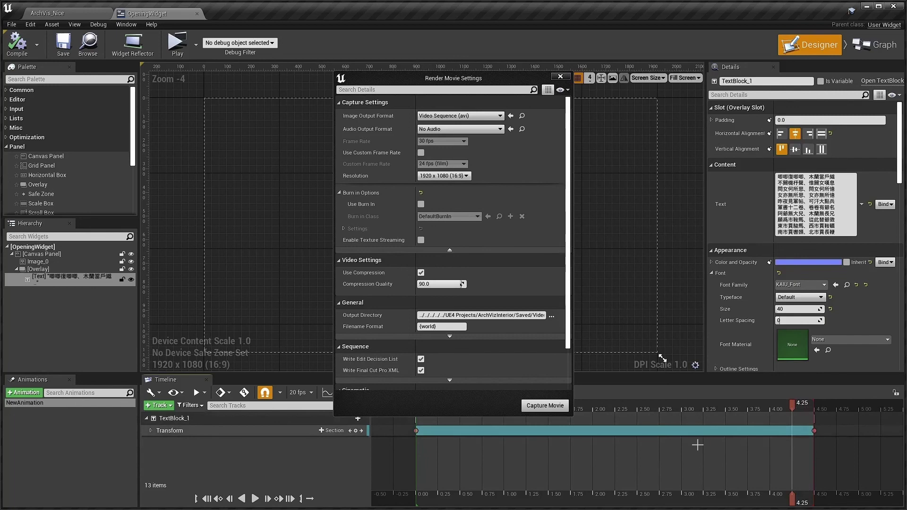
pyautogui.click(560, 76)
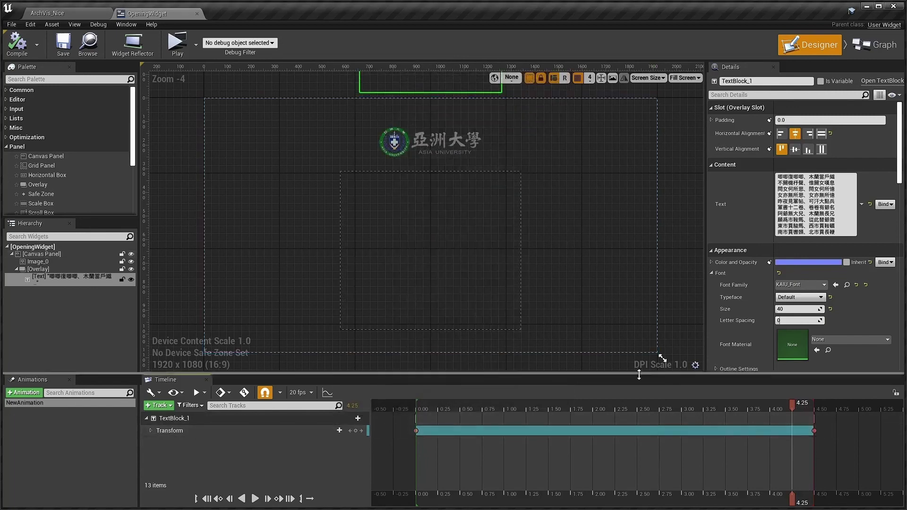
pyautogui.keyDown('ctrl'); pyautogui.scroll(-3, 654, 448); pyautogui.keyUp('ctrl')
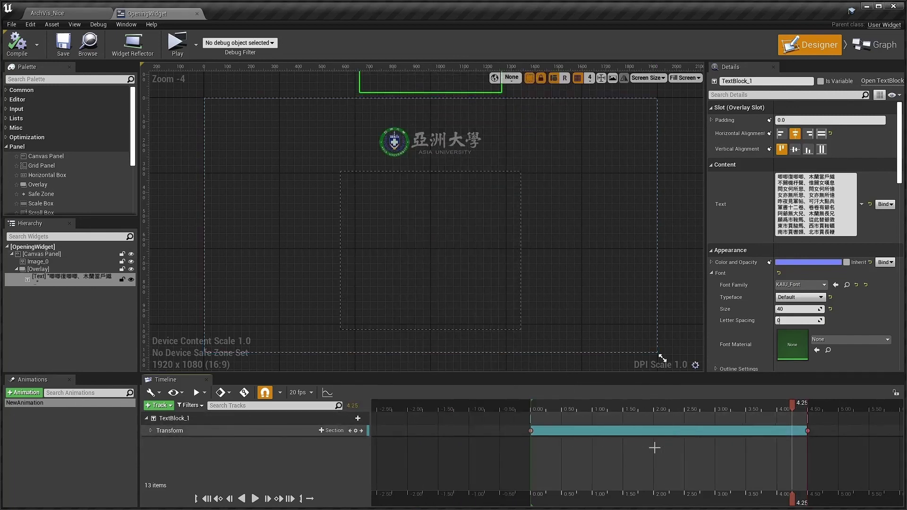
pyautogui.keyDown('ctrl'); pyautogui.scroll(-2, 655, 448); pyautogui.keyUp('ctrl')
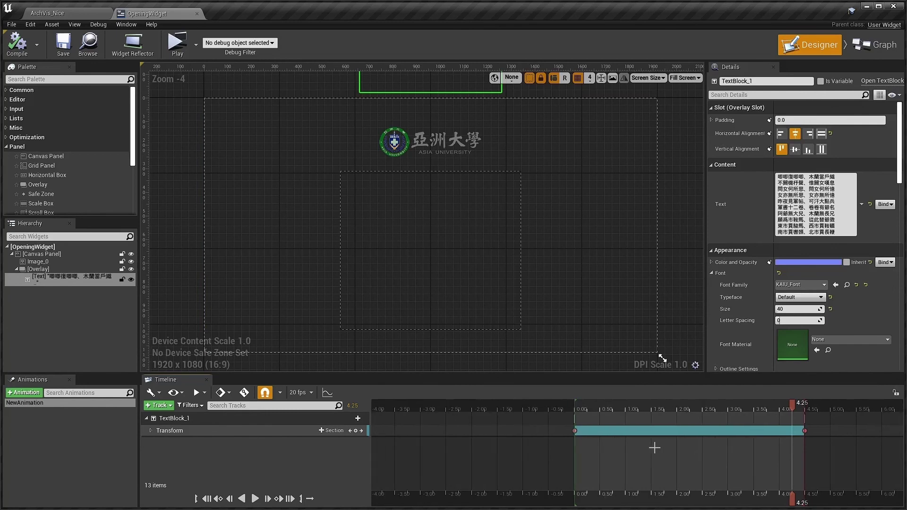
pyautogui.moveTo(672, 456); pyautogui.dragTo(510, 460, button='right')
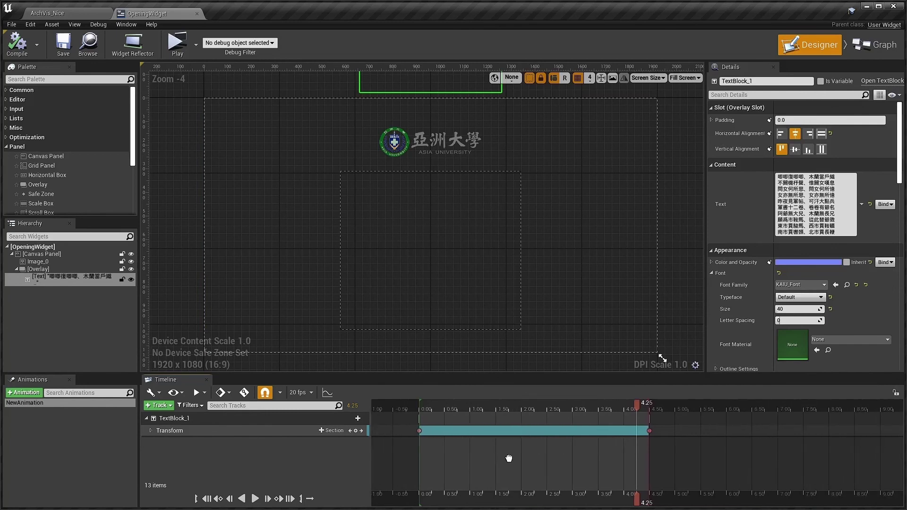
pyautogui.moveTo(724, 453); pyautogui.dragTo(666, 464, button='right')
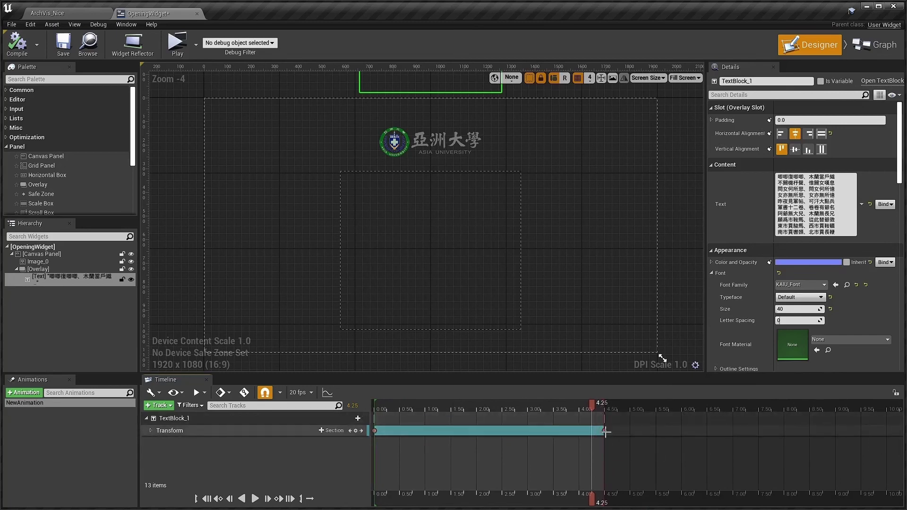
pyautogui.moveTo(605, 431); pyautogui.dragTo(835, 443)
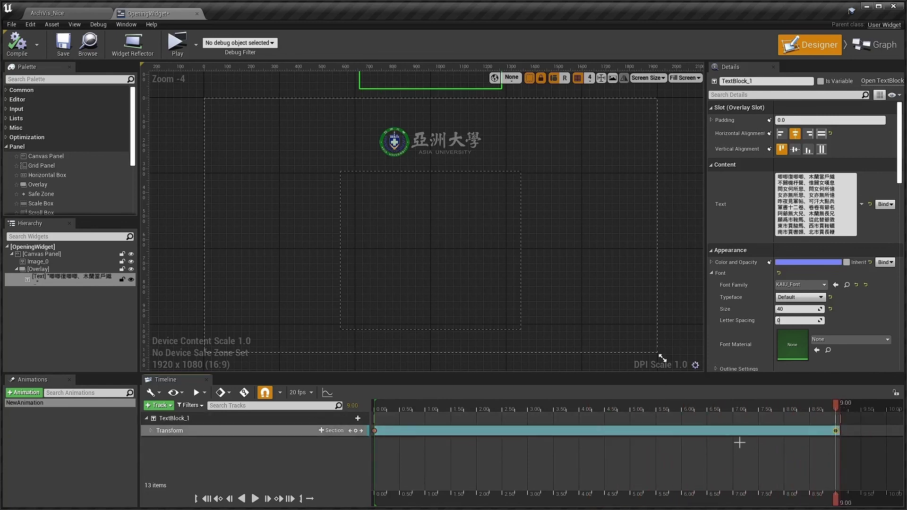